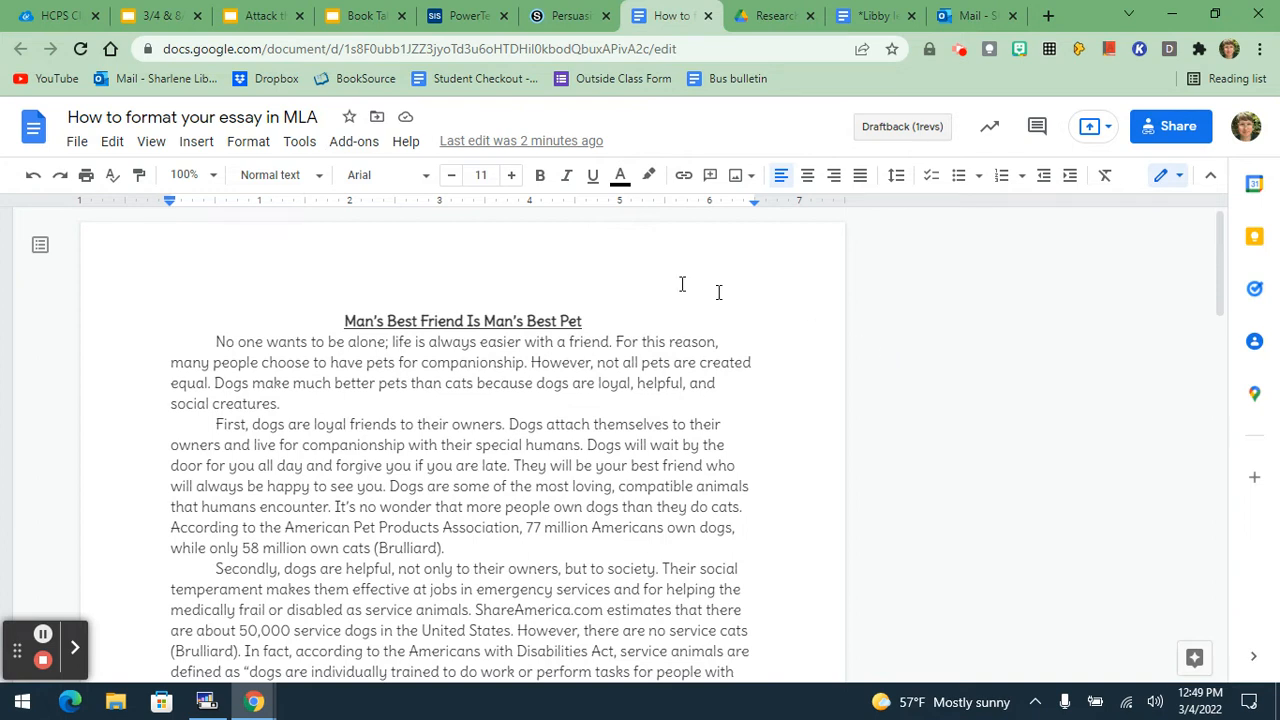
- Apply the page setup with 1-inch margins on all four sides of the document
{"action": "left_click", "coordinate": [77, 143]}
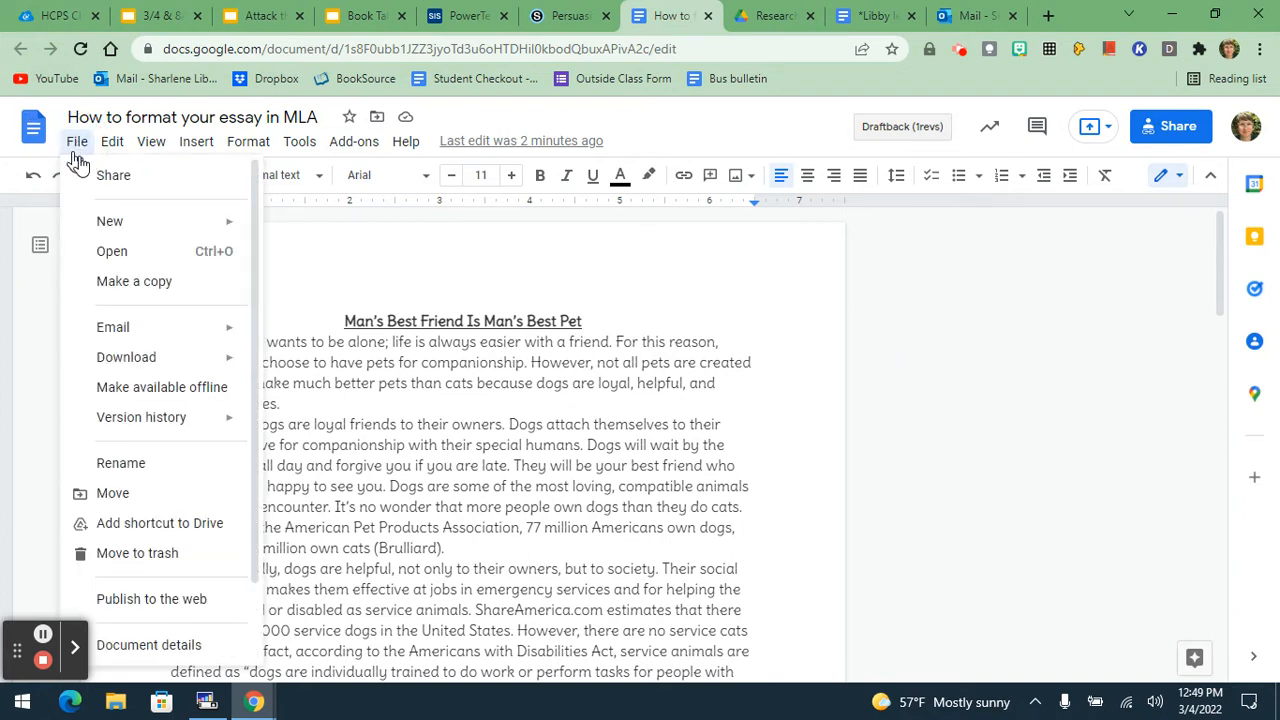
{"action": "left_click_drag", "start_coordinate": [255, 257], "coordinate": [258, 355]}
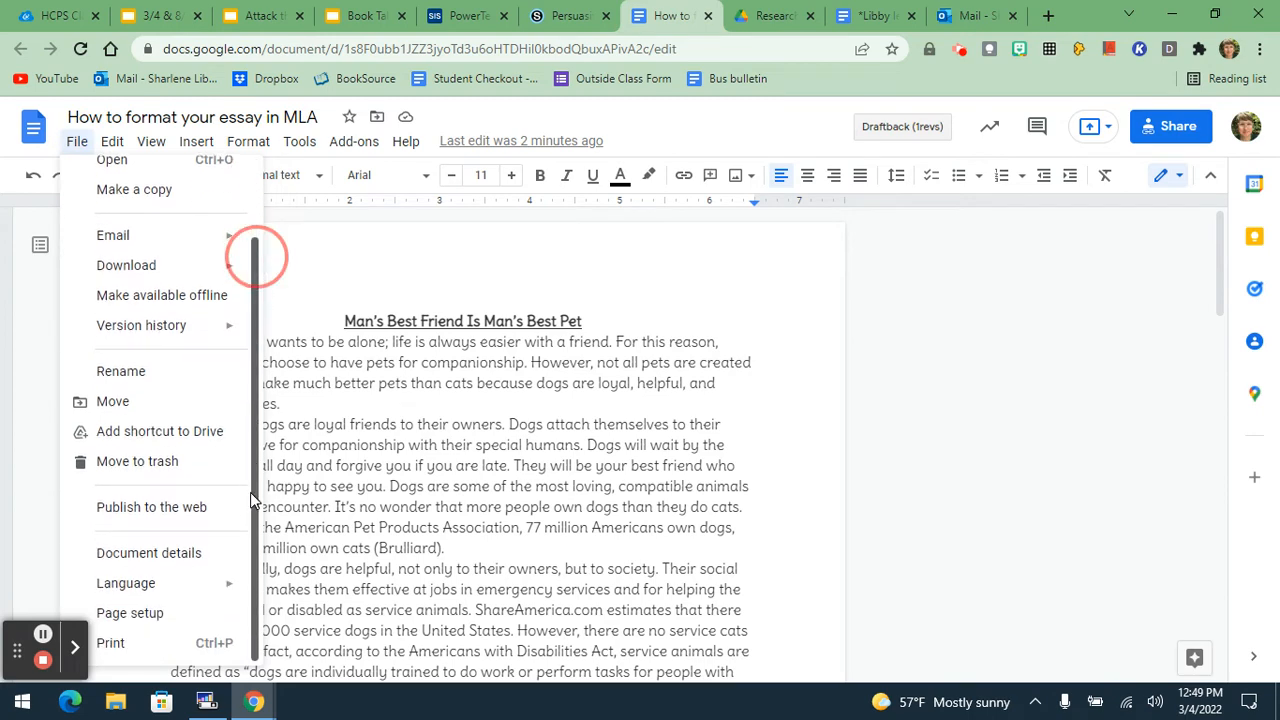
{"action": "left_click", "coordinate": [135, 625]}
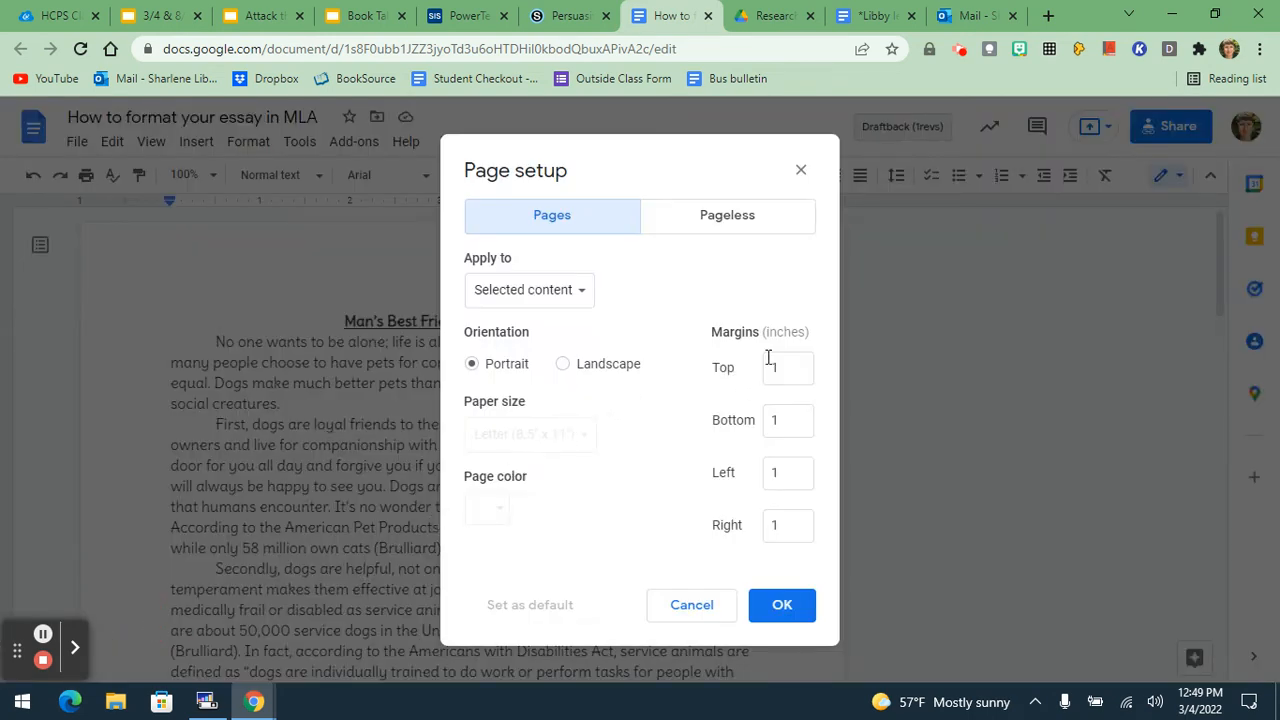
{"action": "left_click", "coordinate": [779, 612]}
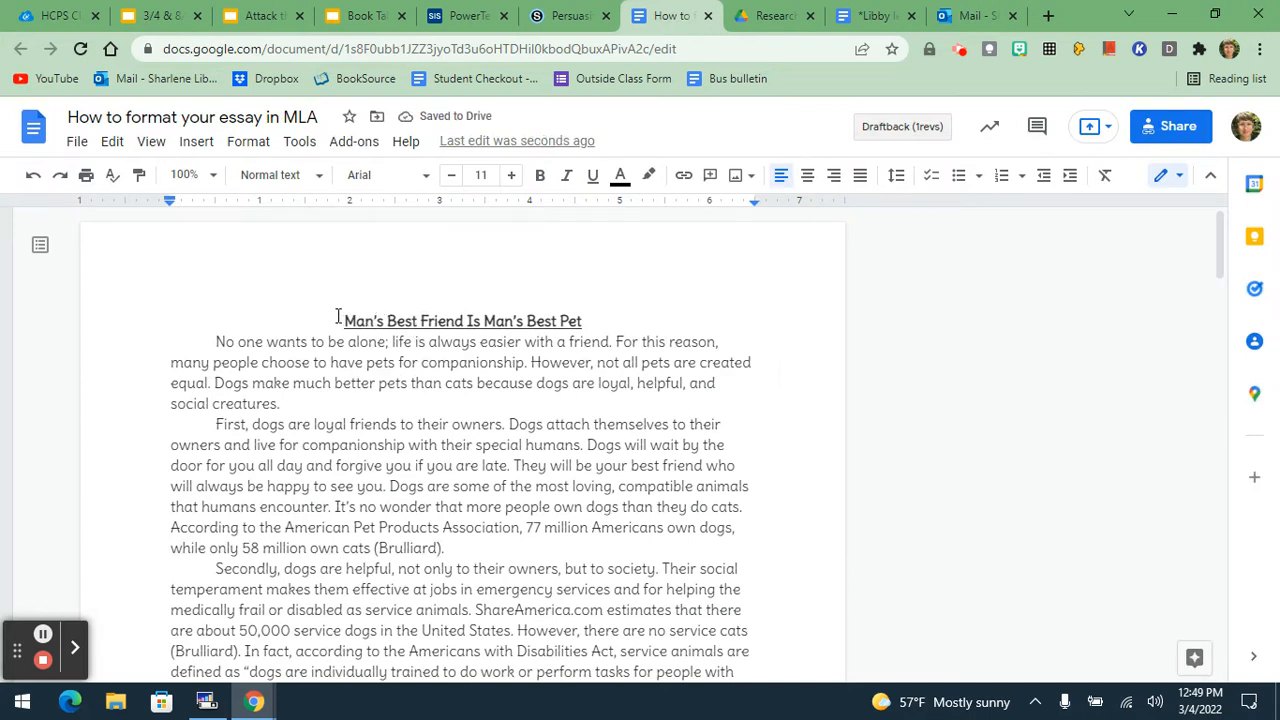
- Select the entire essay from the title through the Works Cited list and set its text to 12-point Arial
{"action": "left_click_drag", "start_coordinate": [338, 316], "coordinate": [776, 620]}
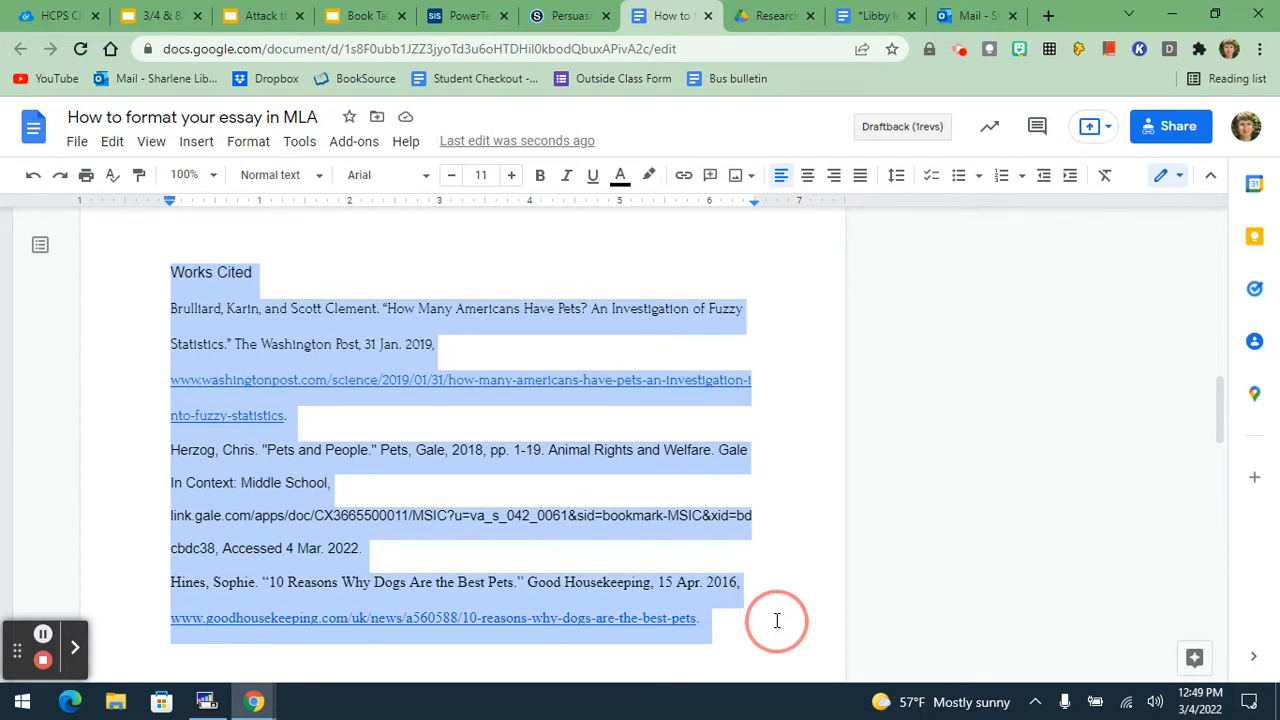
{"action": "left_click_drag", "start_coordinate": [776, 620], "coordinate": [776, 620]}
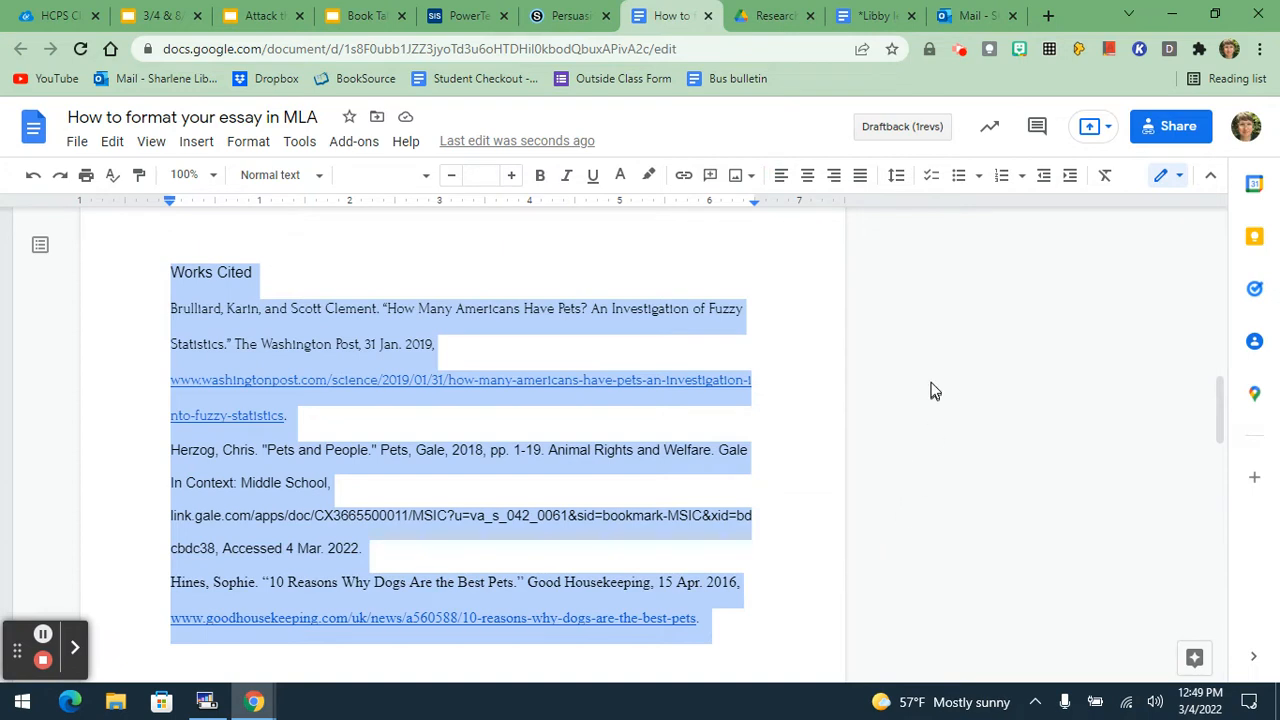
{"action": "left_click", "coordinate": [478, 174]}
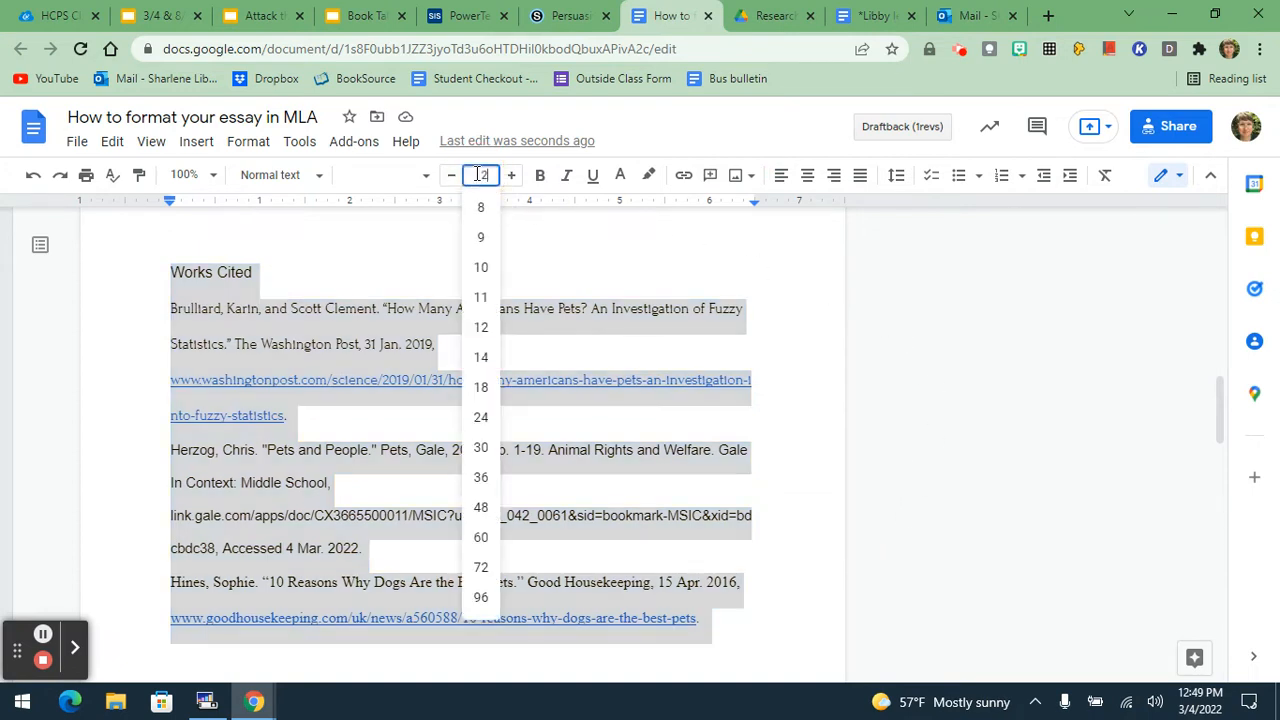
{"action": "key", "text": "Return"}
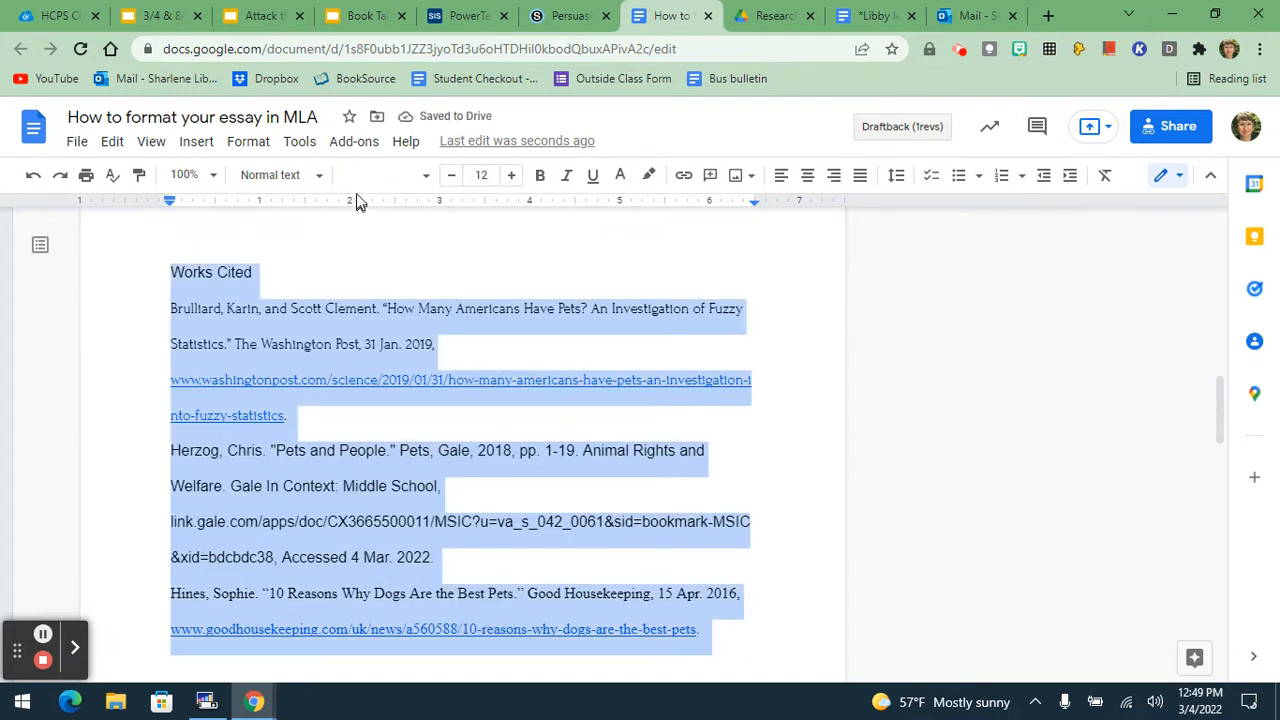
{"action": "left_click", "coordinate": [425, 183]}
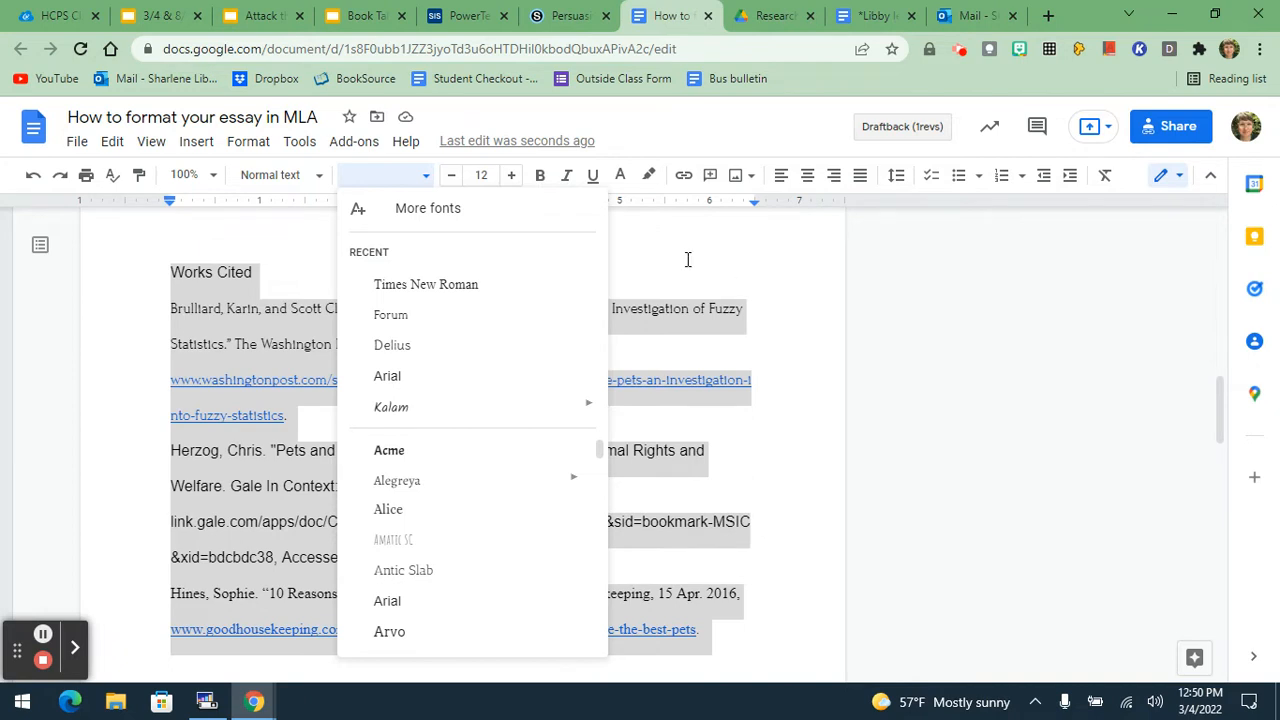
{"action": "left_click", "coordinate": [390, 376]}
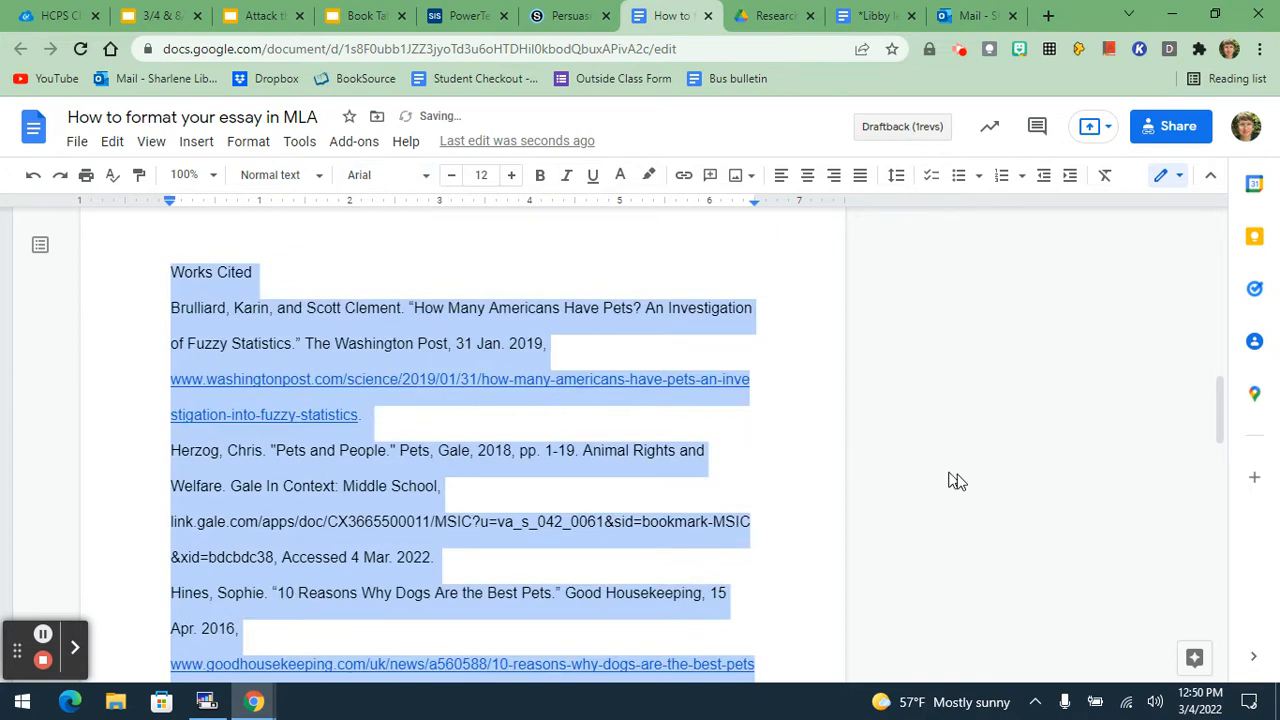
- Set the line spacing of the whole selected essay to Double
{"action": "left_click_drag", "start_coordinate": [1218, 418], "coordinate": [1218, 252]}
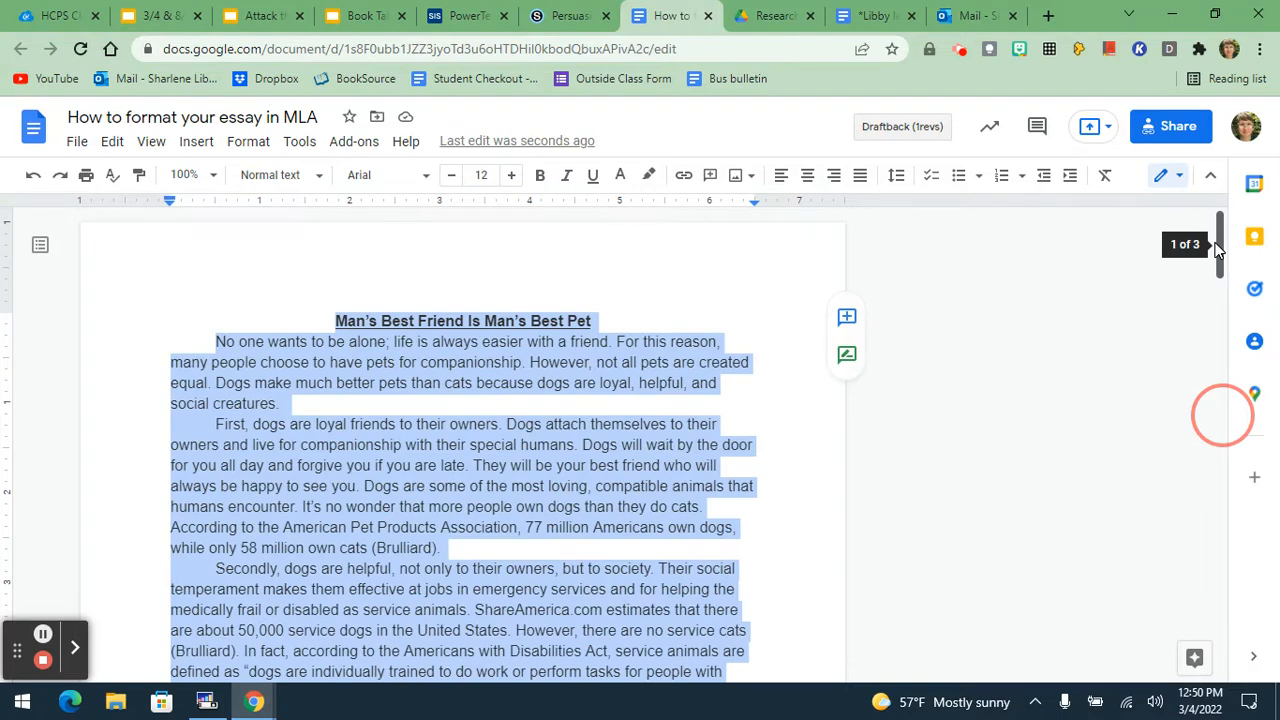
{"action": "left_click_drag", "start_coordinate": [1218, 250], "coordinate": [1218, 258]}
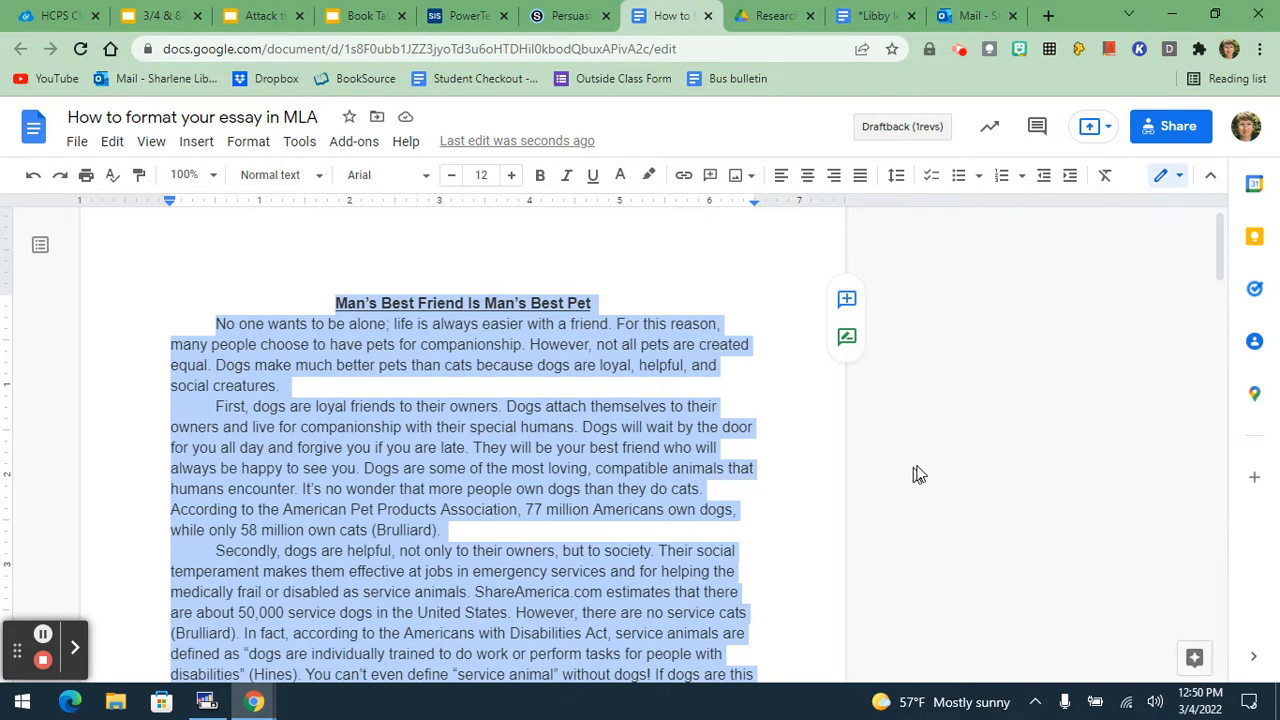
{"action": "left_click", "coordinate": [897, 180]}
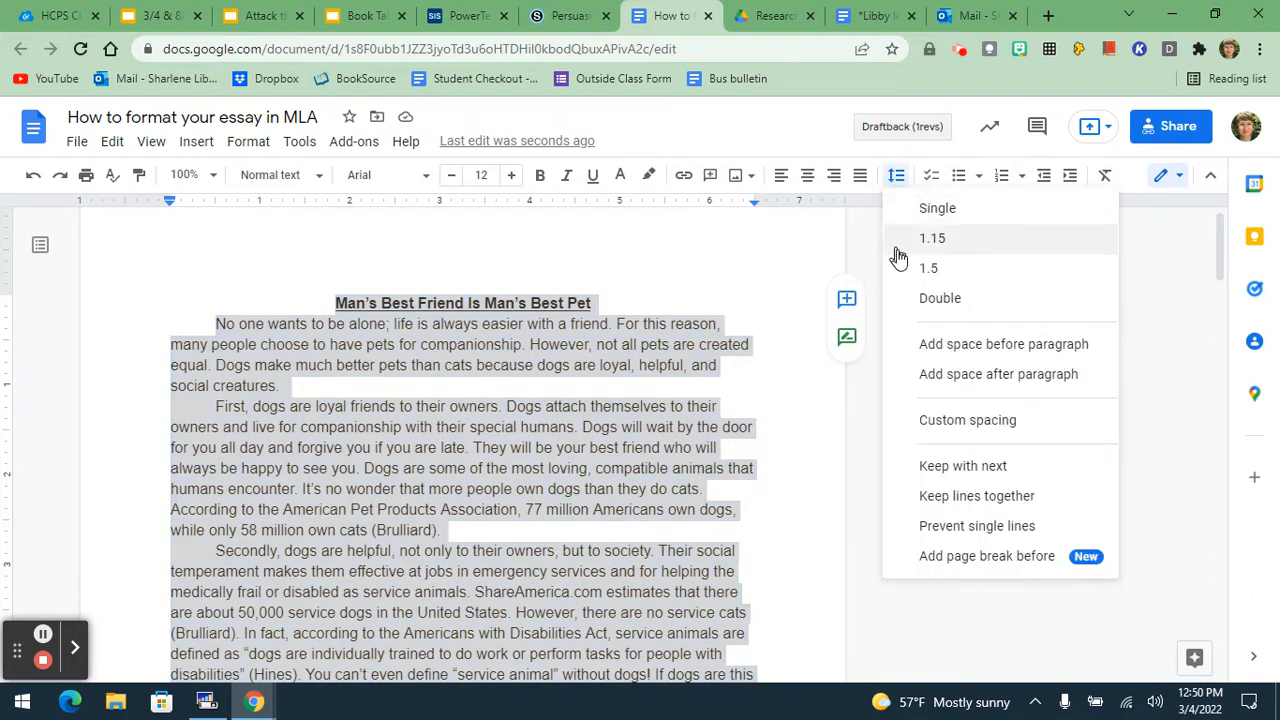
{"action": "left_click", "coordinate": [928, 306]}
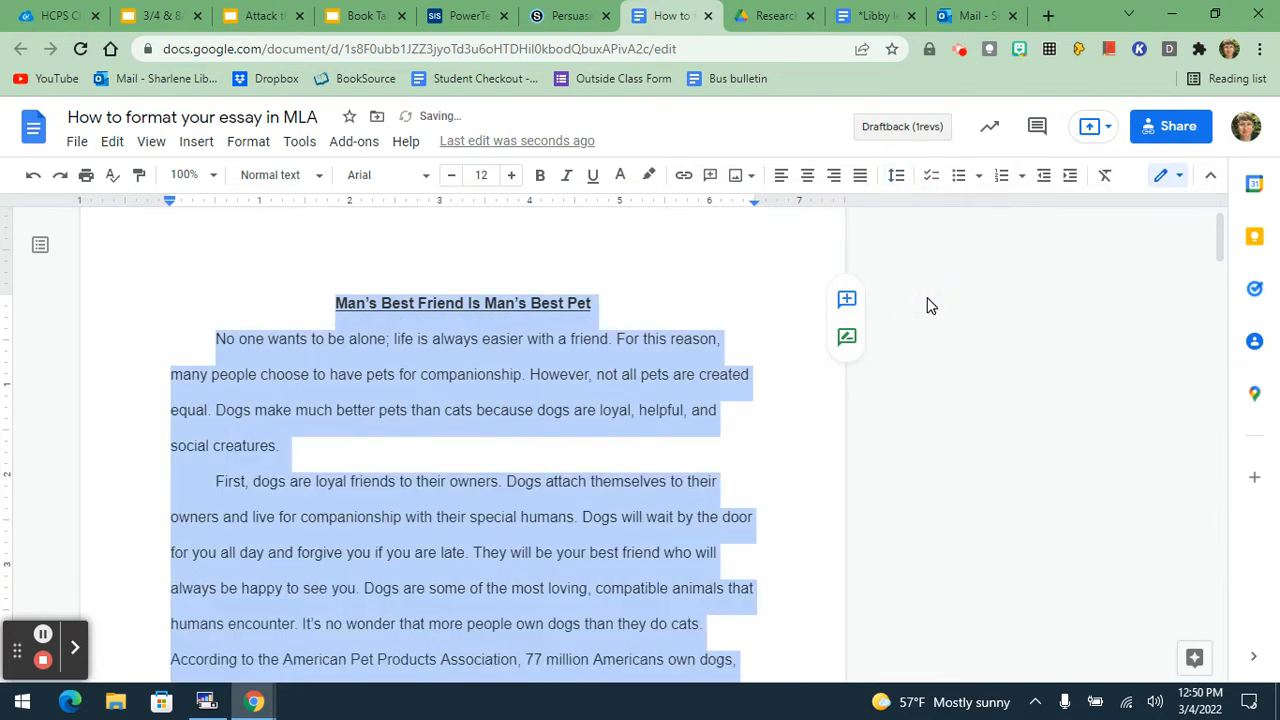
- Remove the opening paragraph's first-line indent, and indent the paragraph's first line again
{"action": "left_click", "coordinate": [203, 339]}
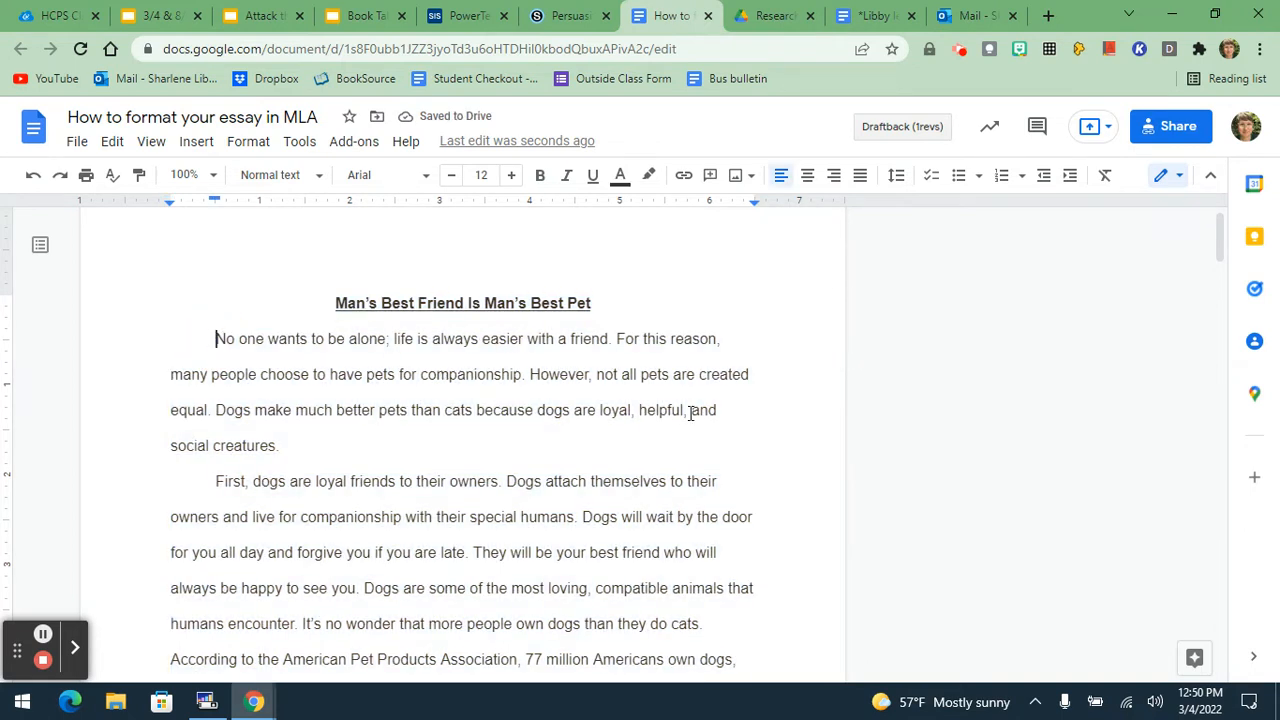
{"action": "key", "text": "BackSpace"}
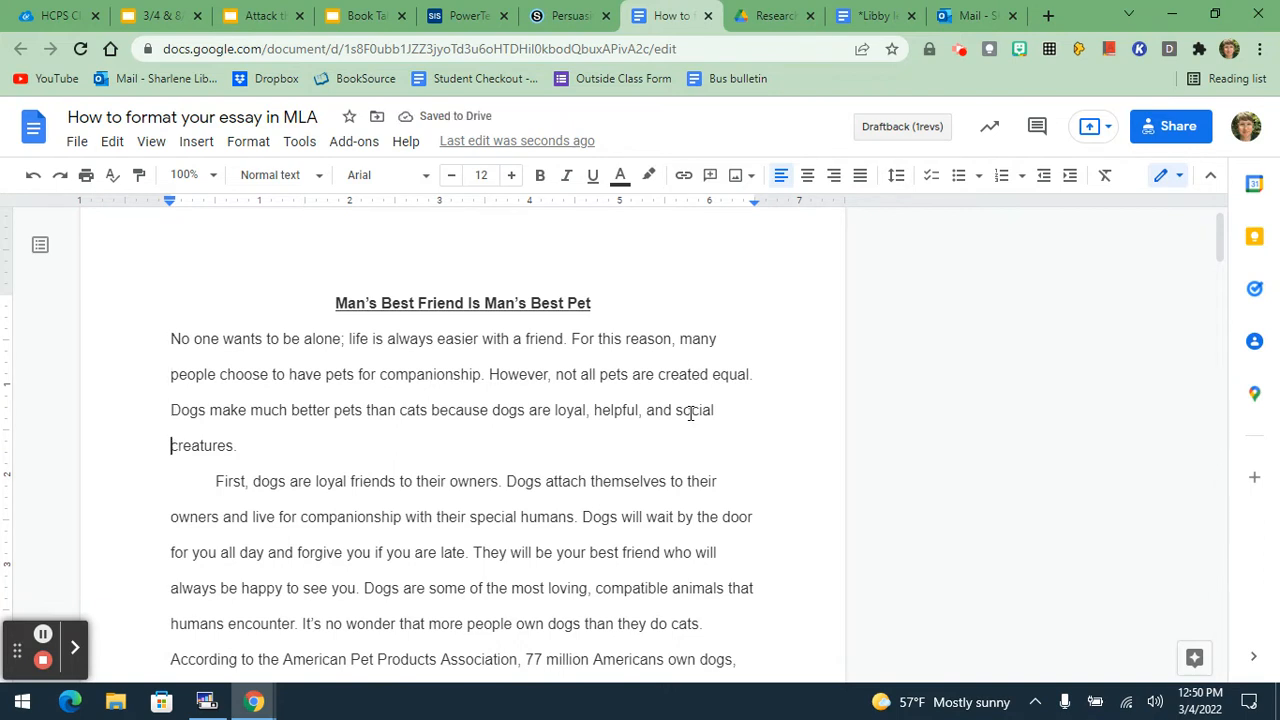
{"action": "key", "text": "Down"}
{"action": "key", "text": "Up"}
{"action": "key", "text": "Up"}
{"action": "key", "text": "Up"}
{"action": "key", "text": "Tab"}
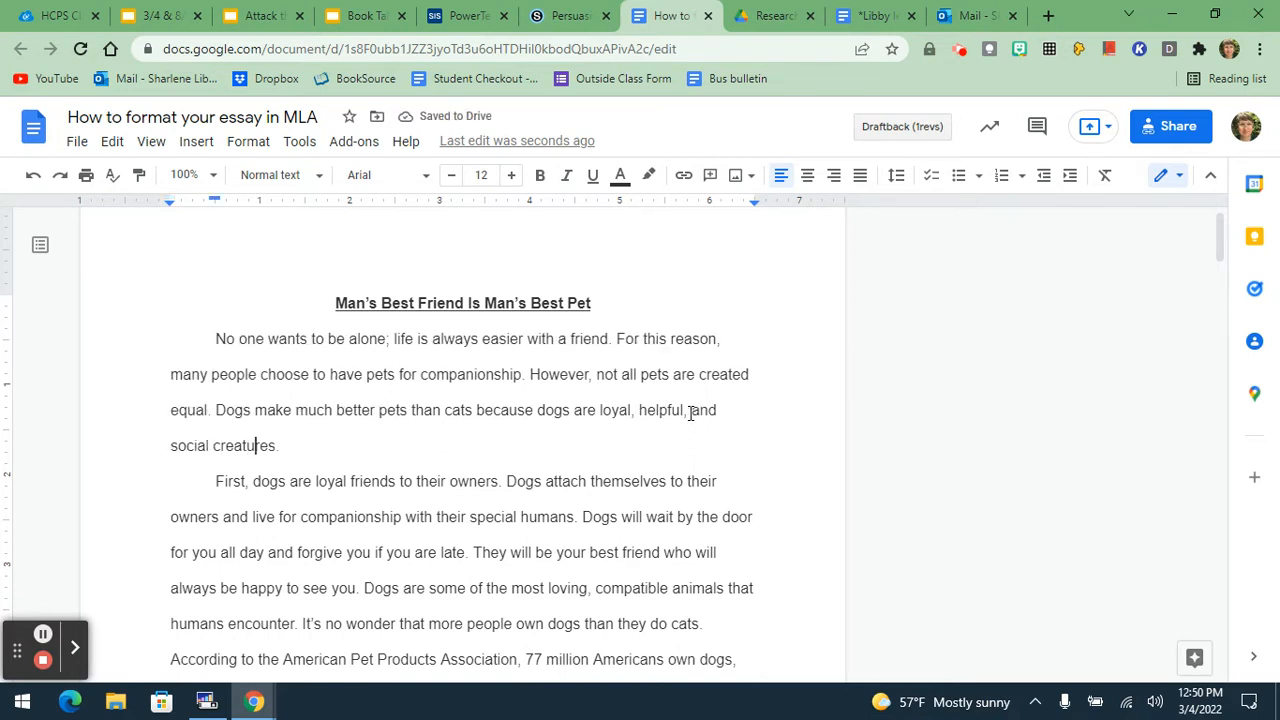
{"action": "type", "text": "."}
{"action": "key", "text": "Down"}
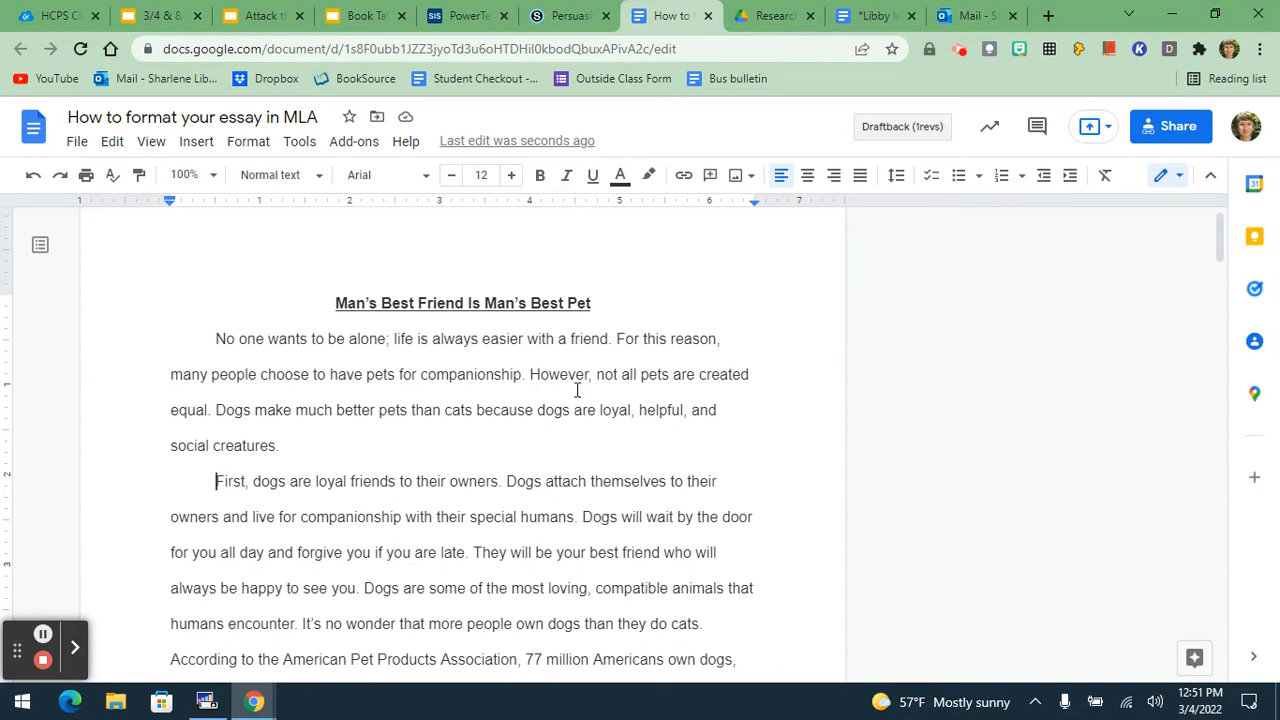
- Remove the underline and bold formatting from the essay title "Man's Best Friend Is Man's Best Pet"
{"action": "left_click", "coordinate": [595, 306]}
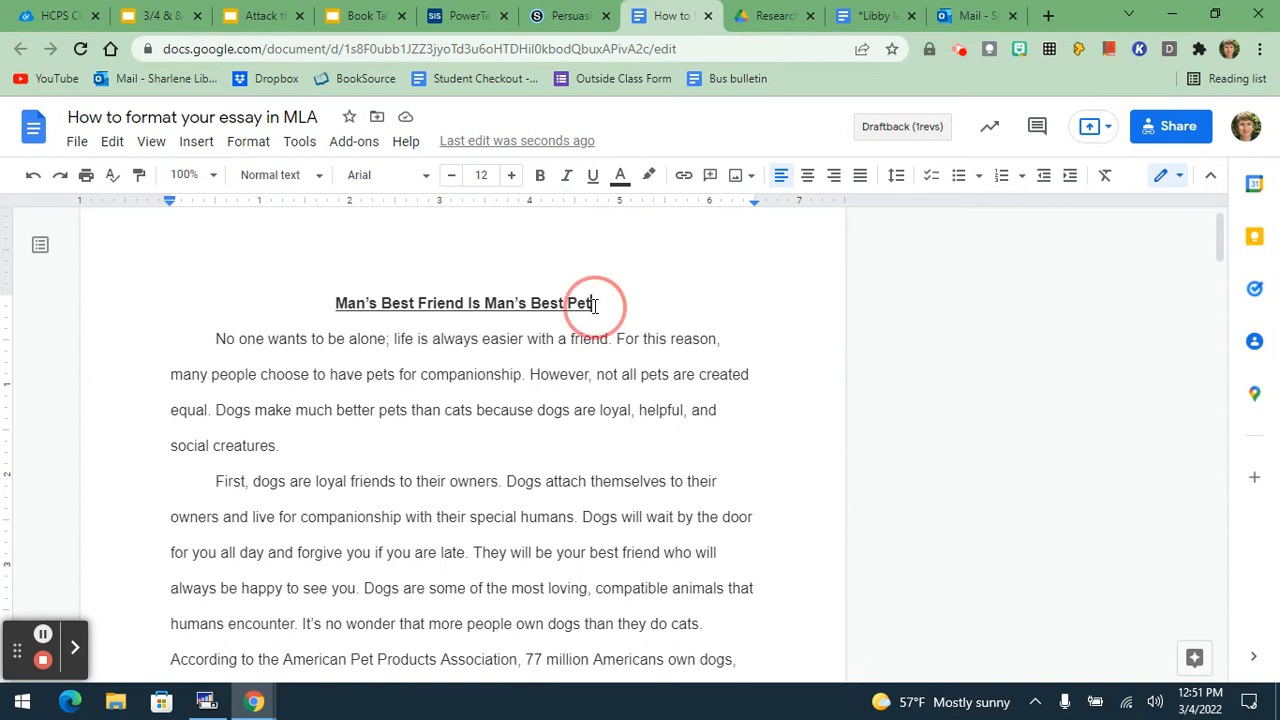
{"action": "left_click_drag", "start_coordinate": [595, 306], "coordinate": [335, 302]}
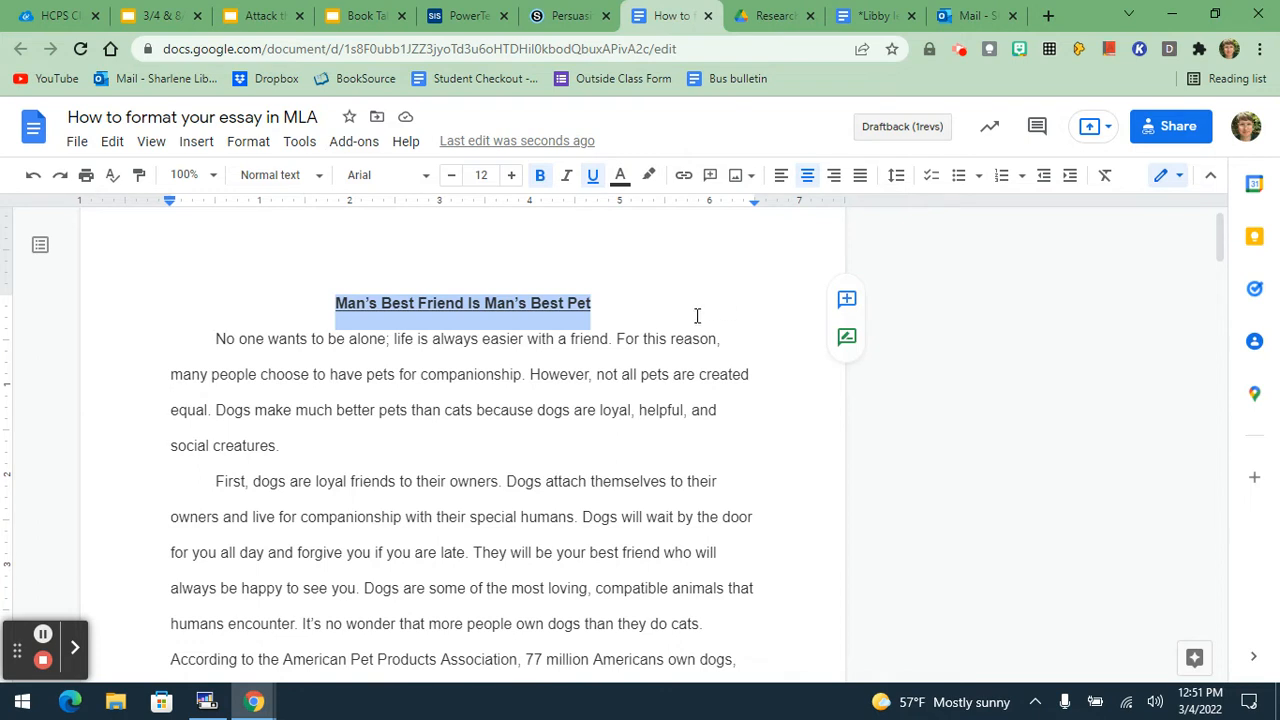
{"action": "left_click", "coordinate": [593, 176]}
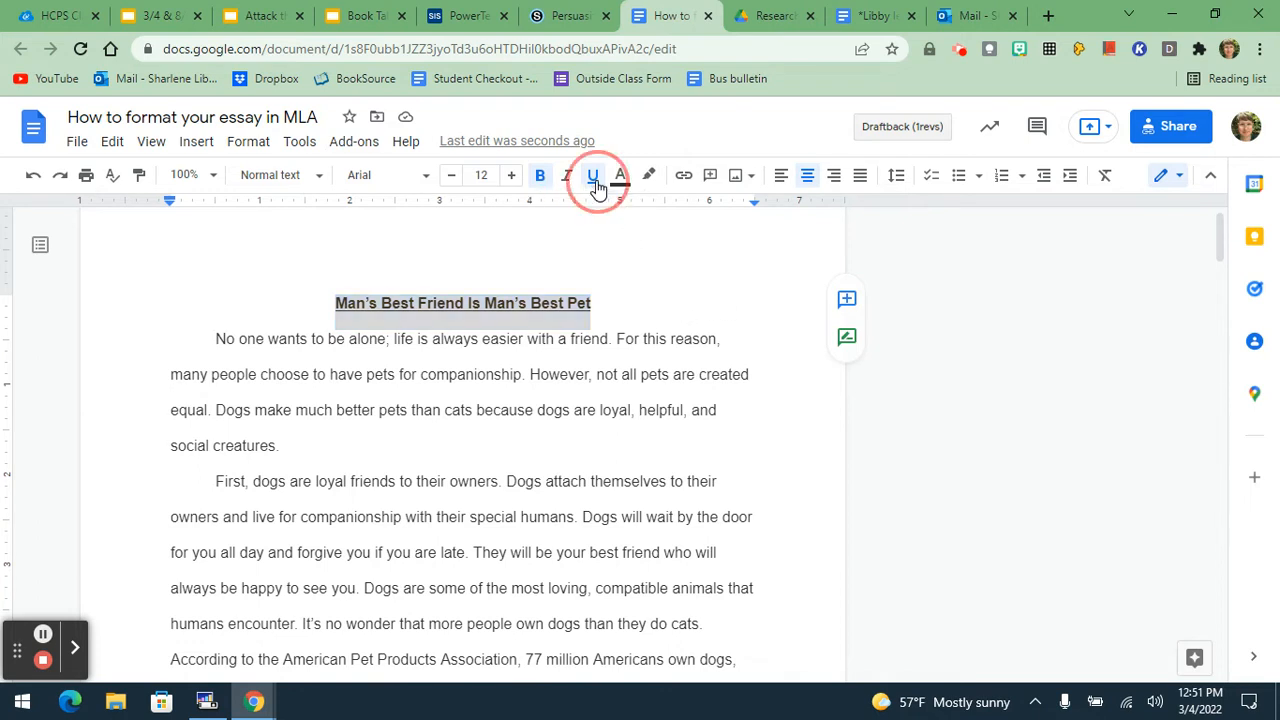
{"action": "left_click", "coordinate": [540, 176]}
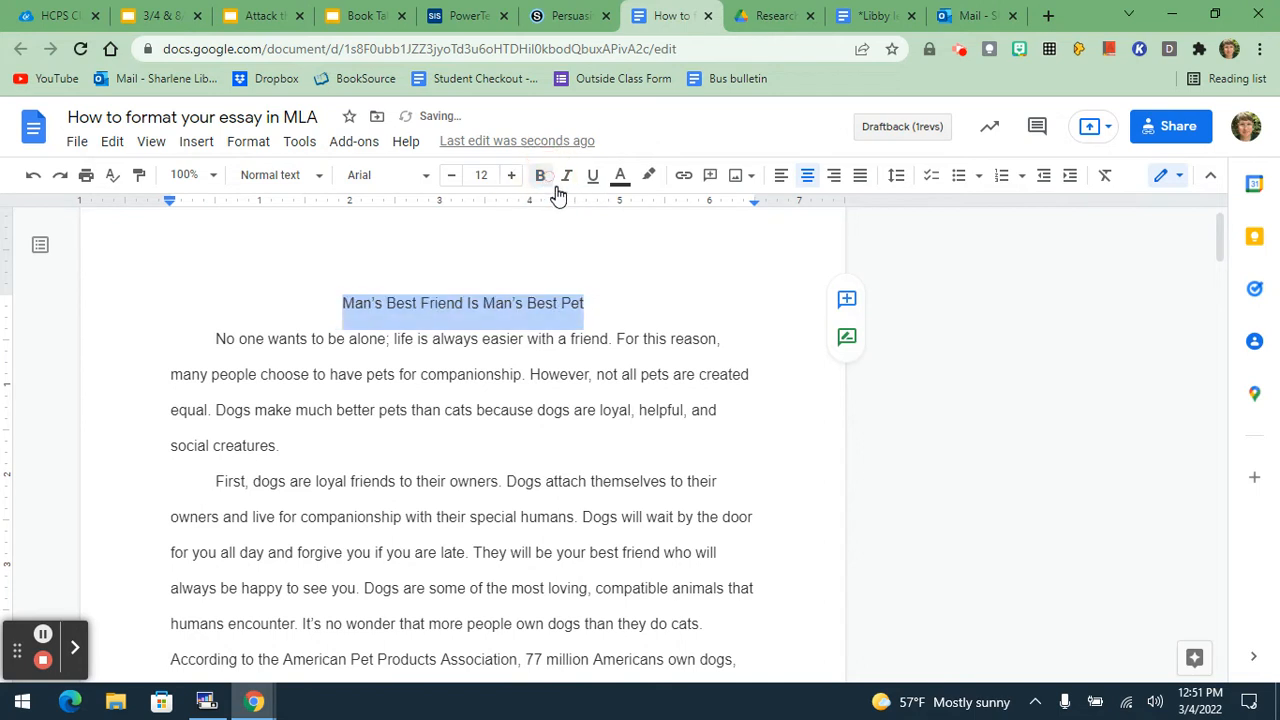
{"action": "left_click", "coordinate": [1005, 355]}
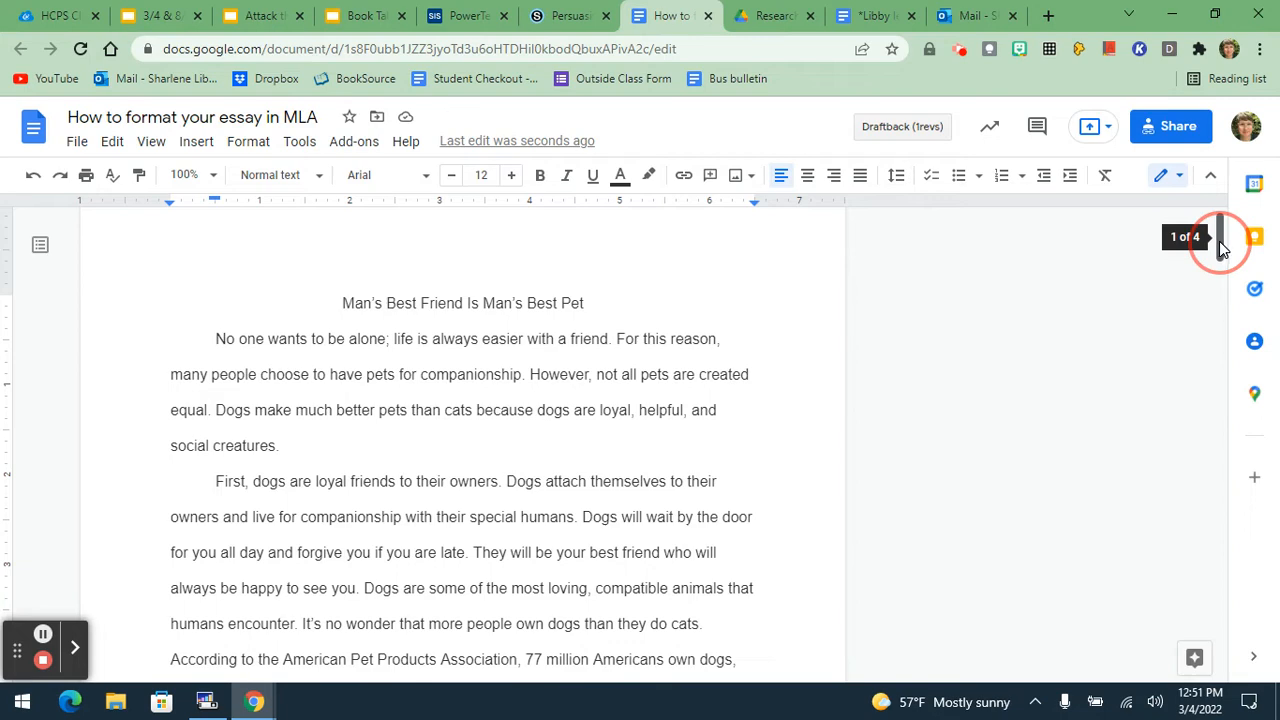
- Check the alignment of the essay title, the body paragraphs and the Works Cited entries by selecting each in turn
{"action": "mouse_move", "coordinate": [1218, 241]}
{"action": "left_mouse_down"}
{"action": "mouse_move", "coordinate": [1222, 262]}
{"action": "mouse_move", "coordinate": [1222, 250]}
{"action": "left_mouse_up"}
{"action": "left_click", "coordinate": [502, 307]}
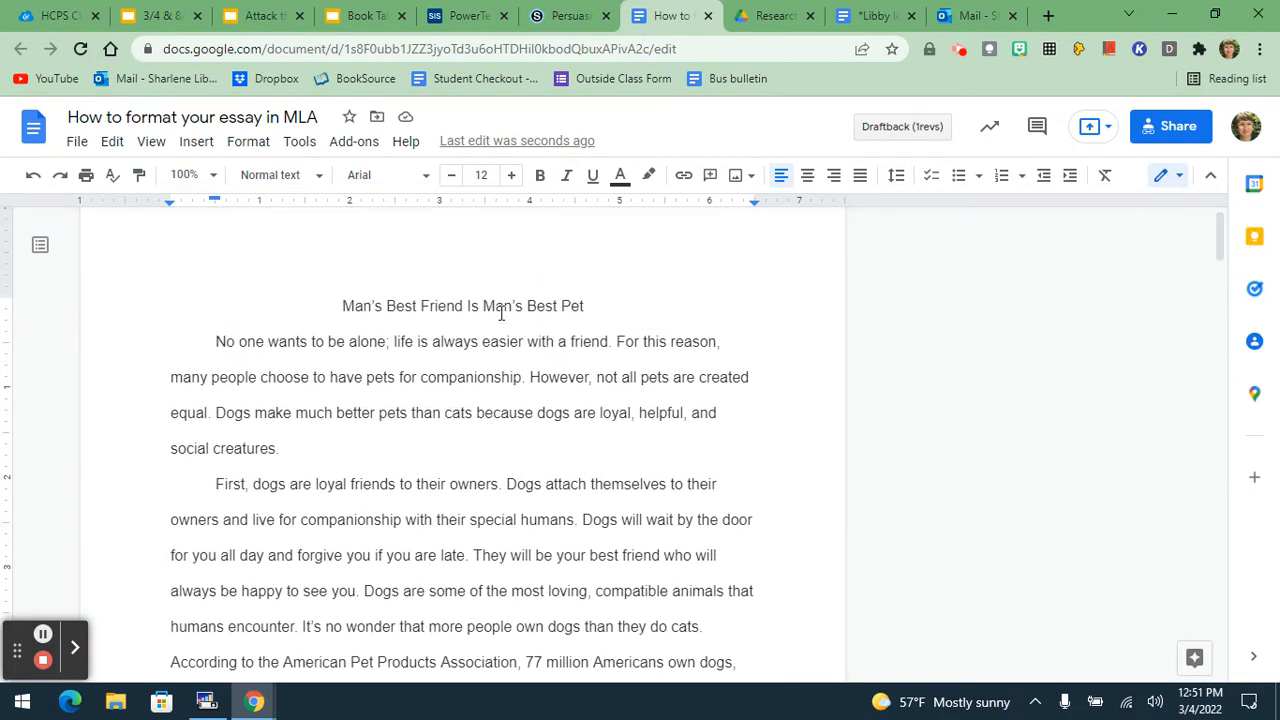
{"action": "left_click_drag", "start_coordinate": [340, 305], "coordinate": [594, 299]}
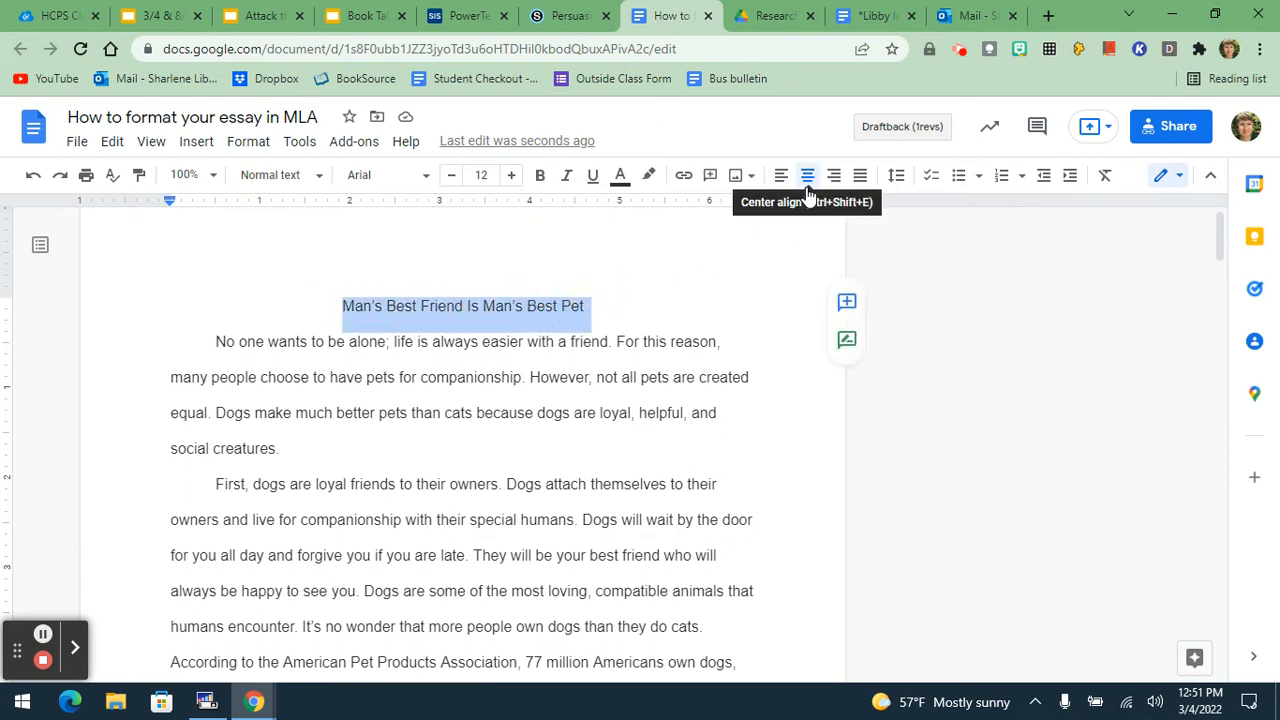
{"action": "left_click", "coordinate": [200, 340]}
{"action": "left_click", "coordinate": [153, 336]}
{"action": "left_click_drag", "start_coordinate": [153, 336], "coordinate": [758, 496]}
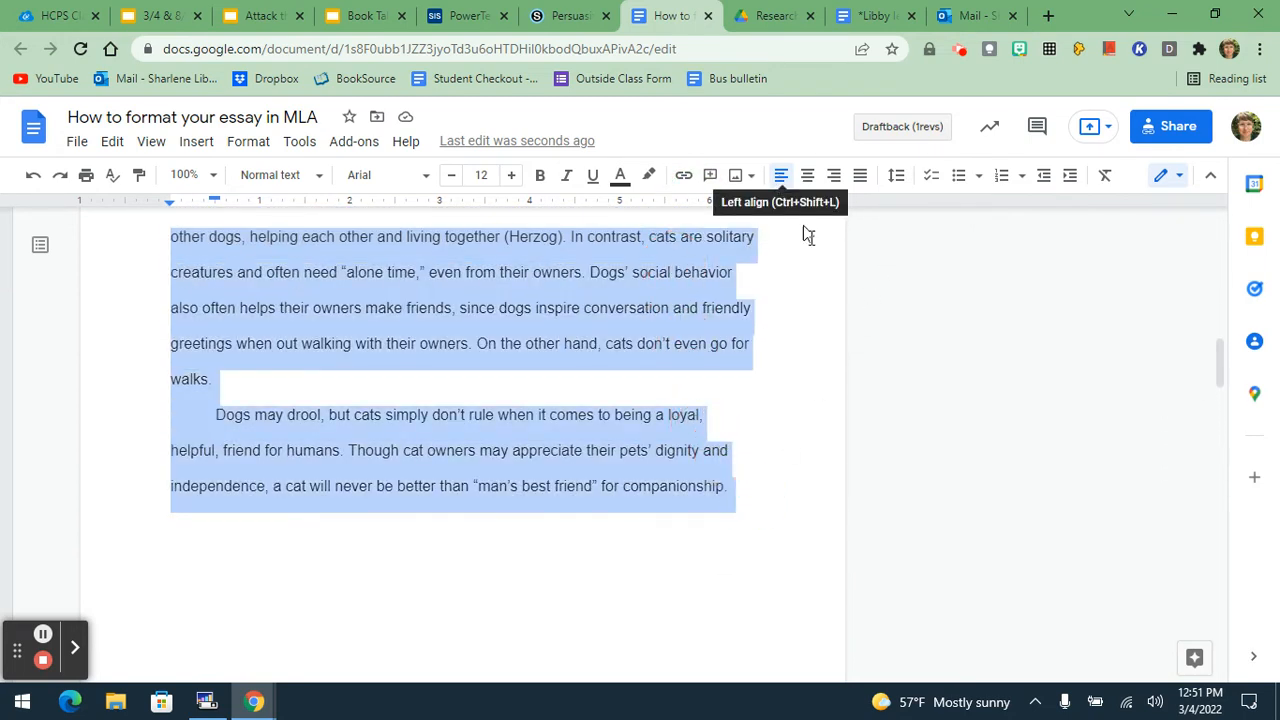
{"action": "left_click", "coordinate": [924, 375]}
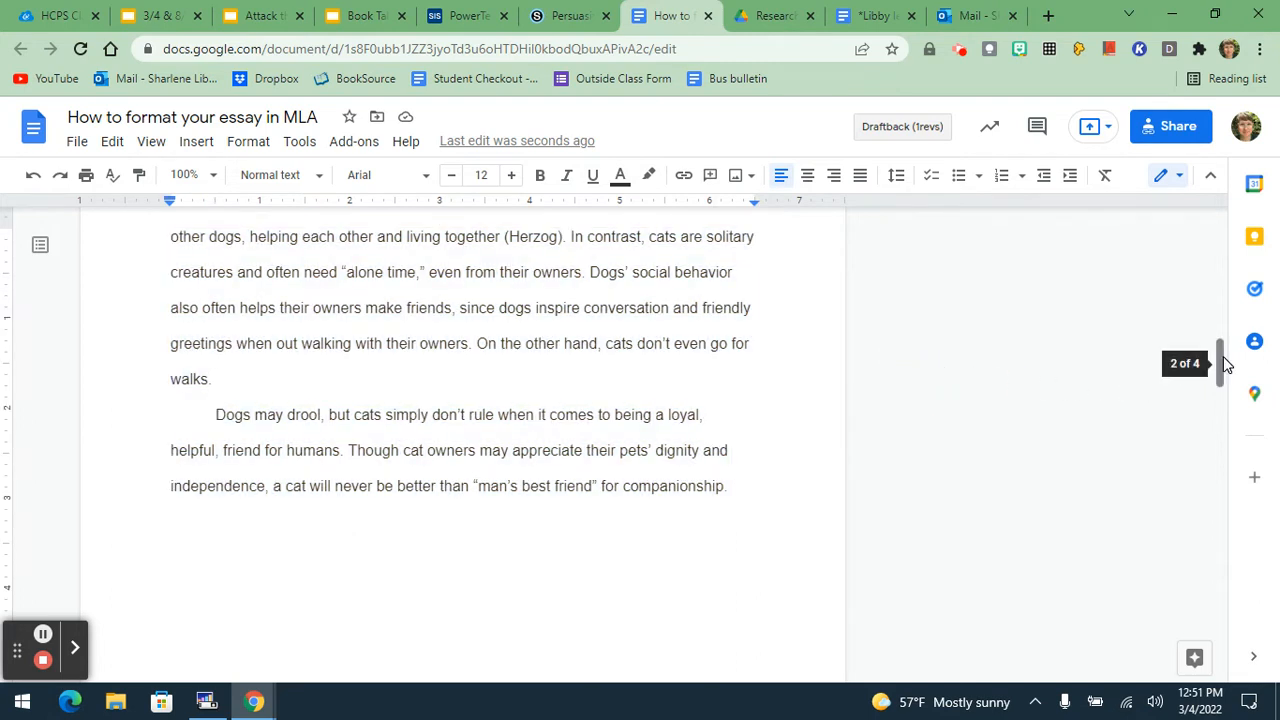
{"action": "left_click_drag", "start_coordinate": [1226, 365], "coordinate": [1219, 471]}
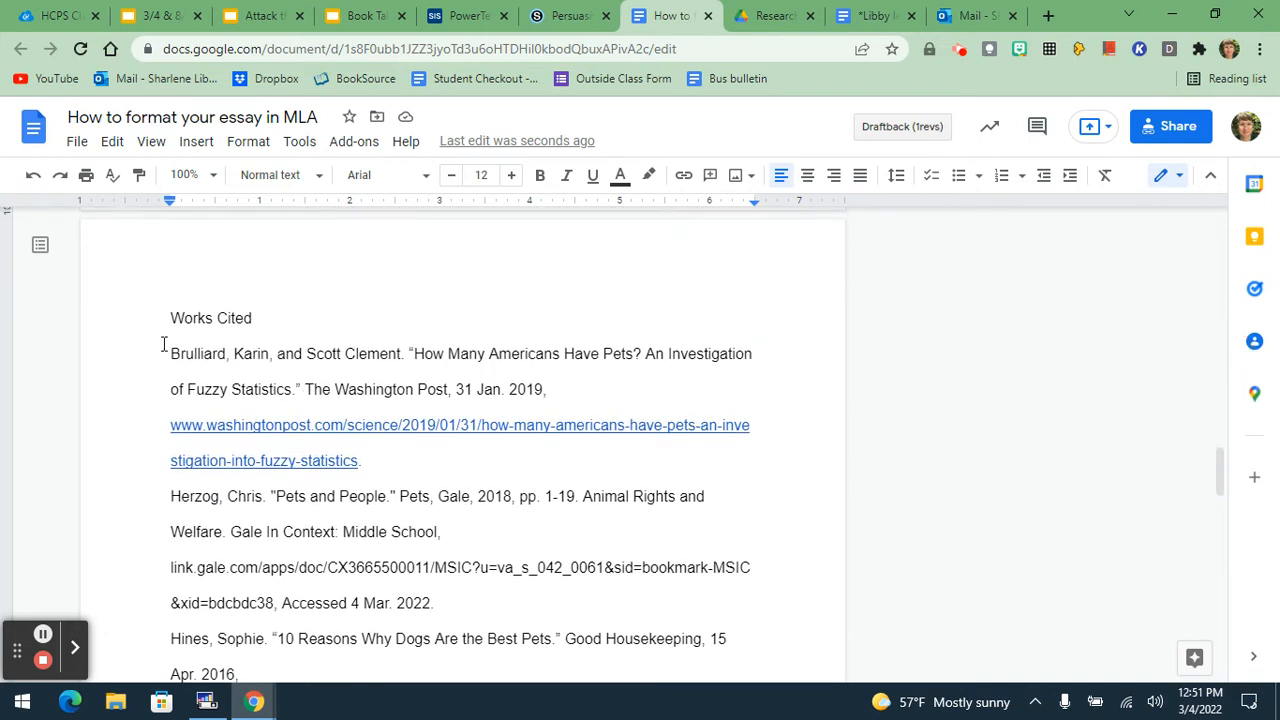
{"action": "left_click_drag", "start_coordinate": [165, 352], "coordinate": [787, 391]}
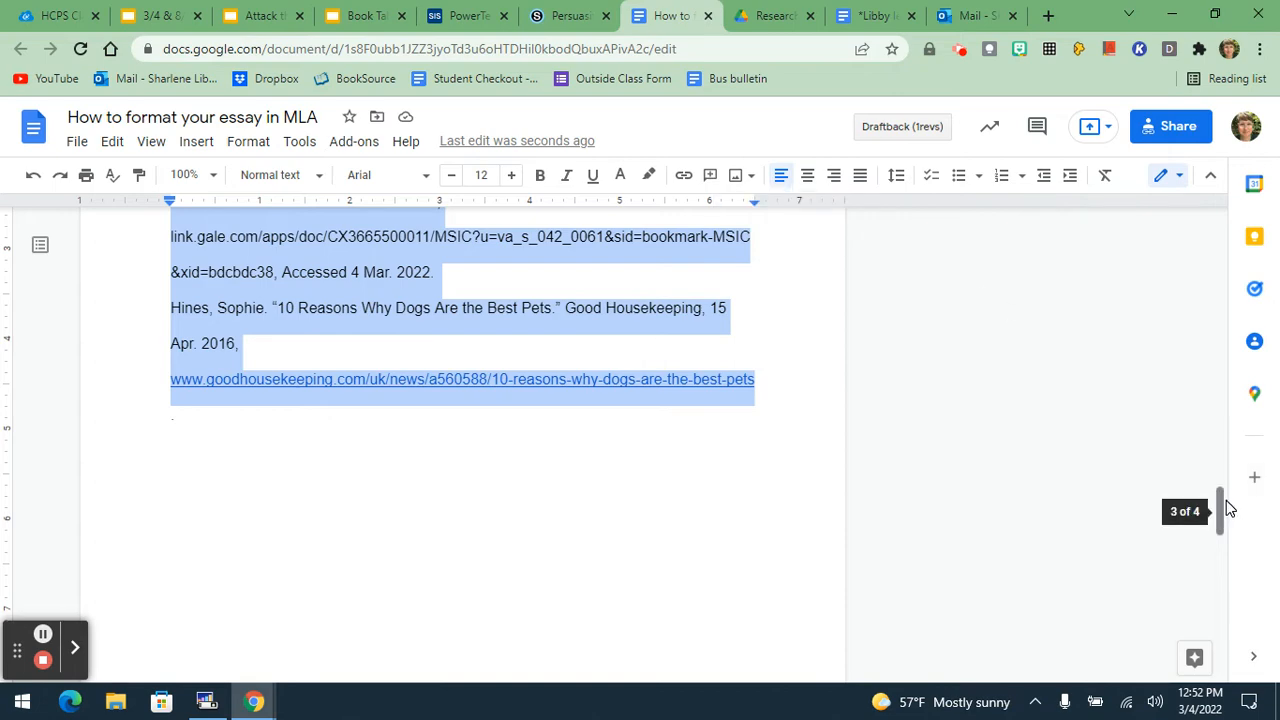
- Center the "Works Cited" heading above the source entries
{"action": "left_click_drag", "start_coordinate": [1224, 506], "coordinate": [1224, 449]}
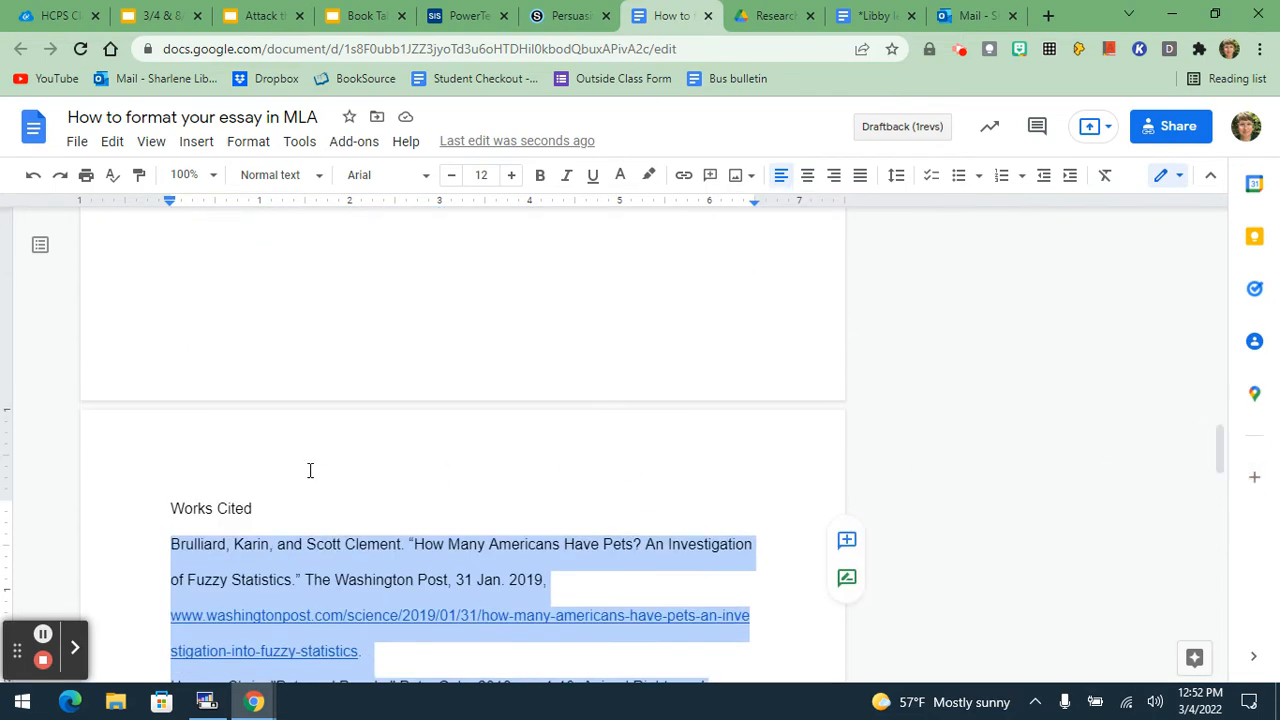
{"action": "left_click_drag", "start_coordinate": [257, 508], "coordinate": [149, 503]}
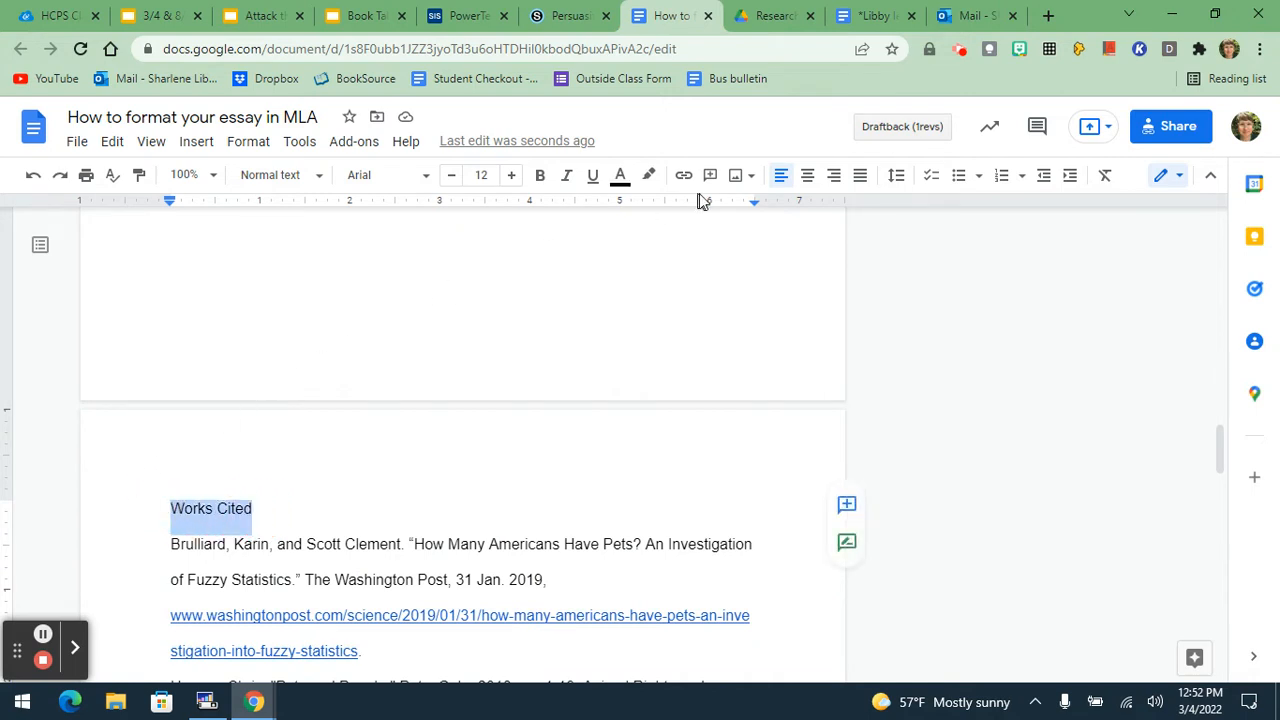
{"action": "left_click", "coordinate": [808, 177]}
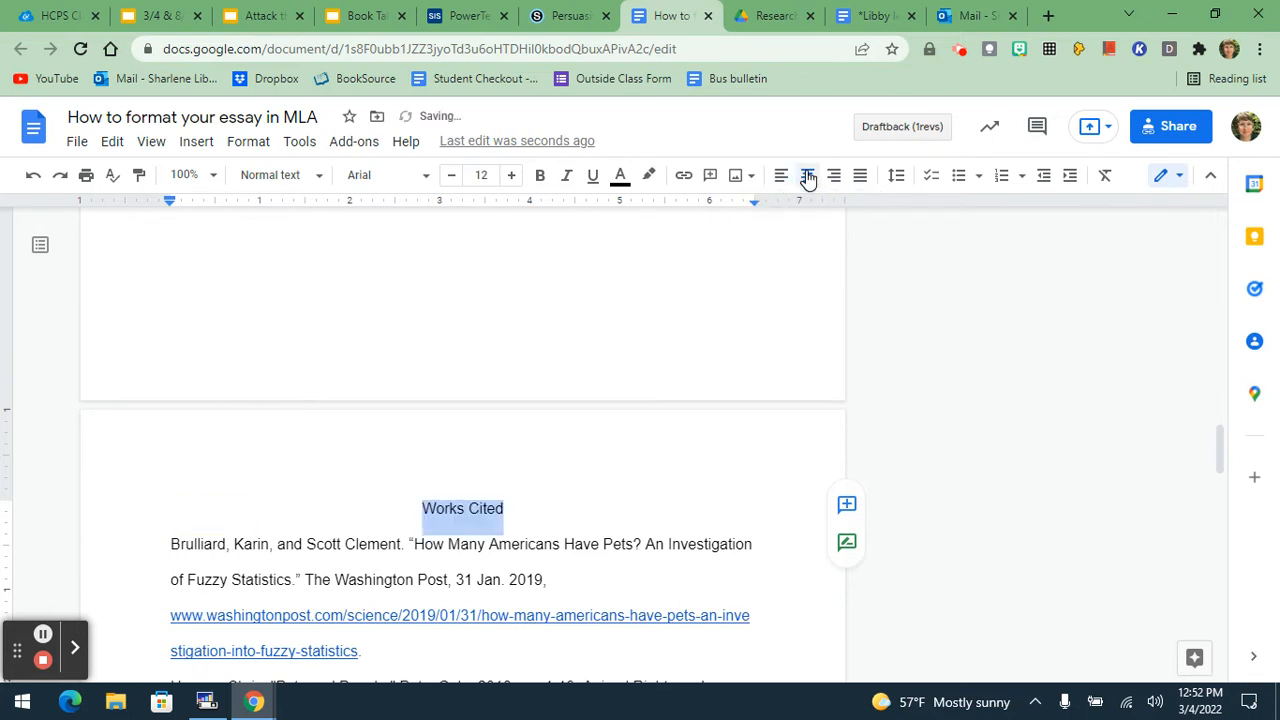
{"action": "left_click", "coordinate": [1120, 490]}
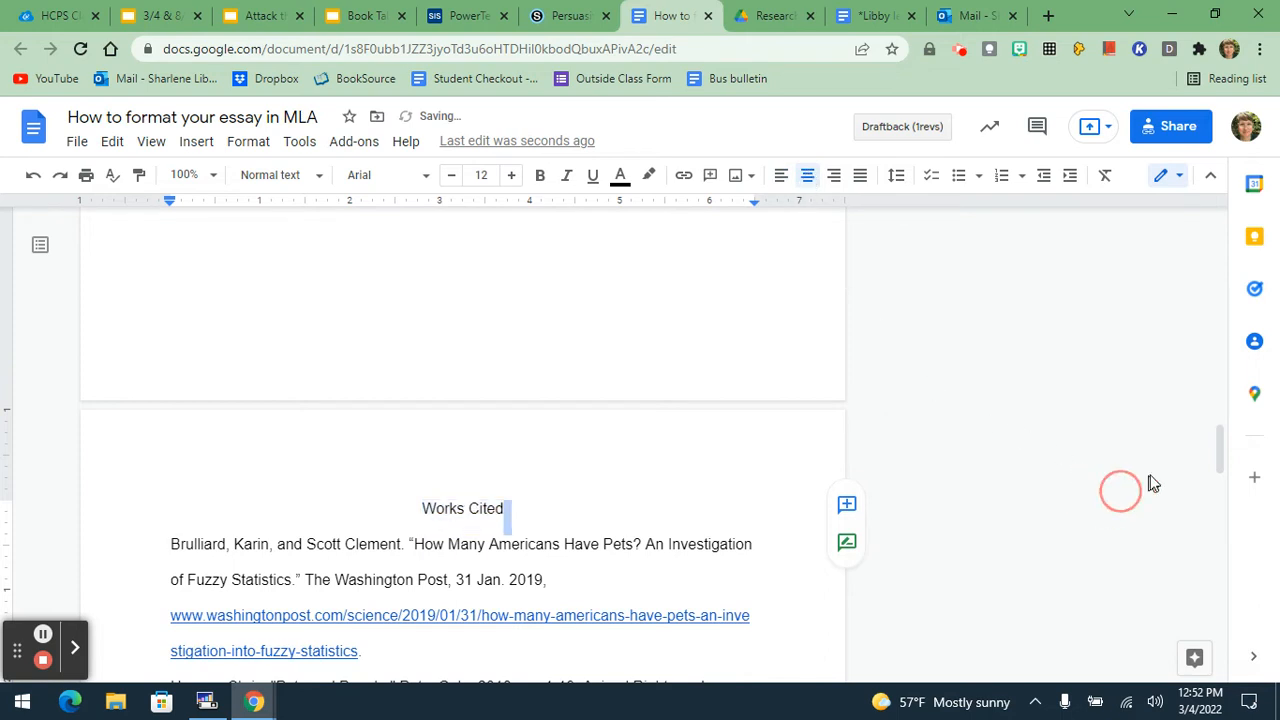
- Apply a 0.5-inch hanging indent to all the source entries below the "Works Cited" heading
{"action": "left_click", "coordinate": [1222, 445]}
{"action": "left_click_drag", "start_coordinate": [1224, 447], "coordinate": [1225, 481]}
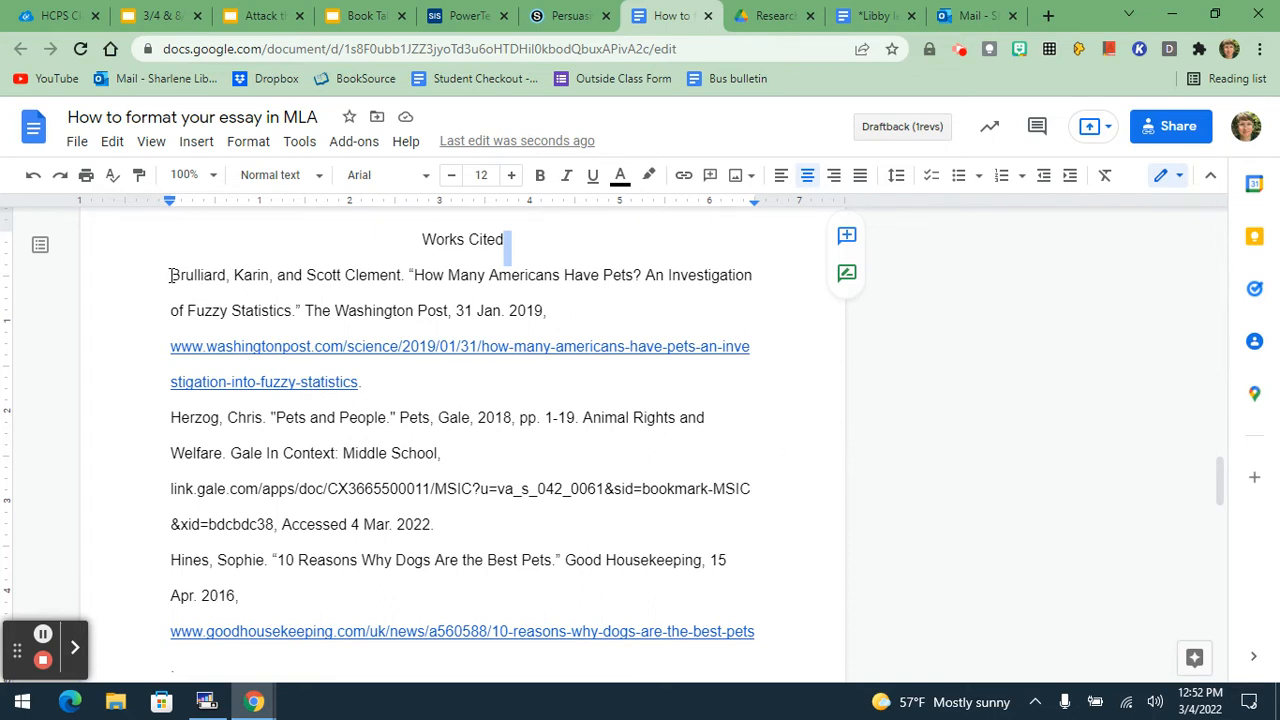
{"action": "left_click_drag", "start_coordinate": [170, 275], "coordinate": [812, 507]}
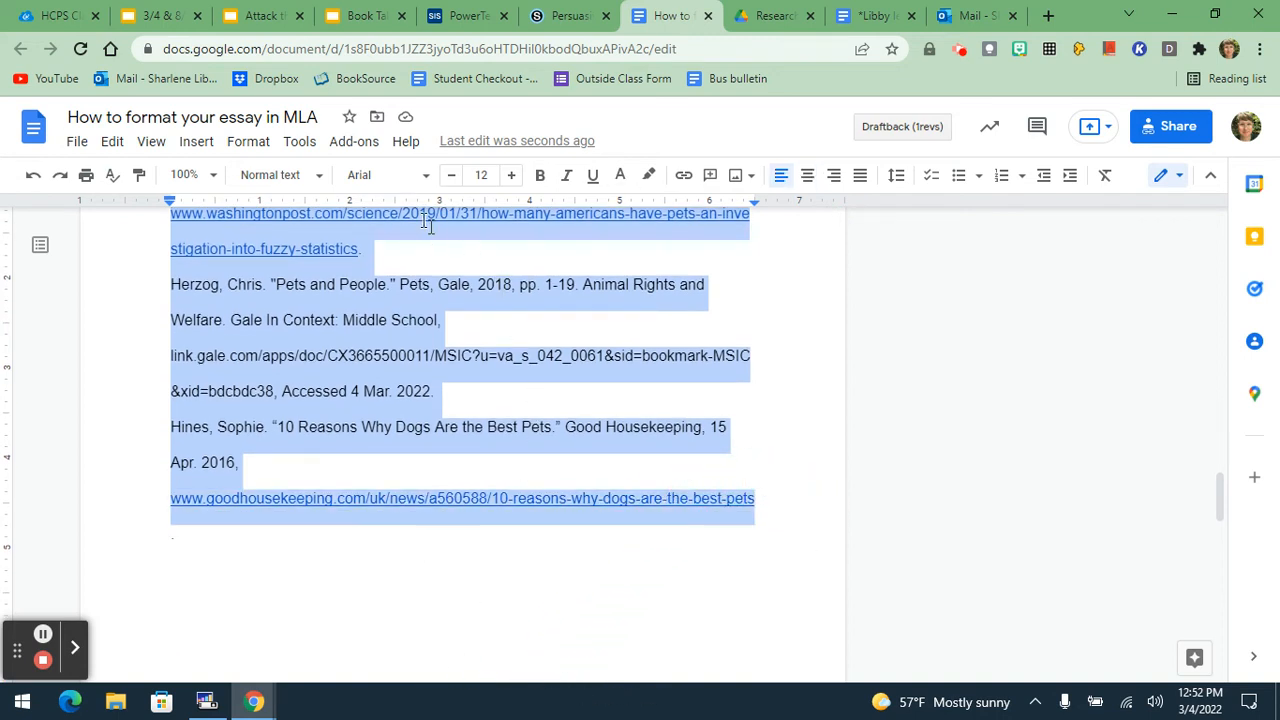
{"action": "left_click", "coordinate": [260, 141]}
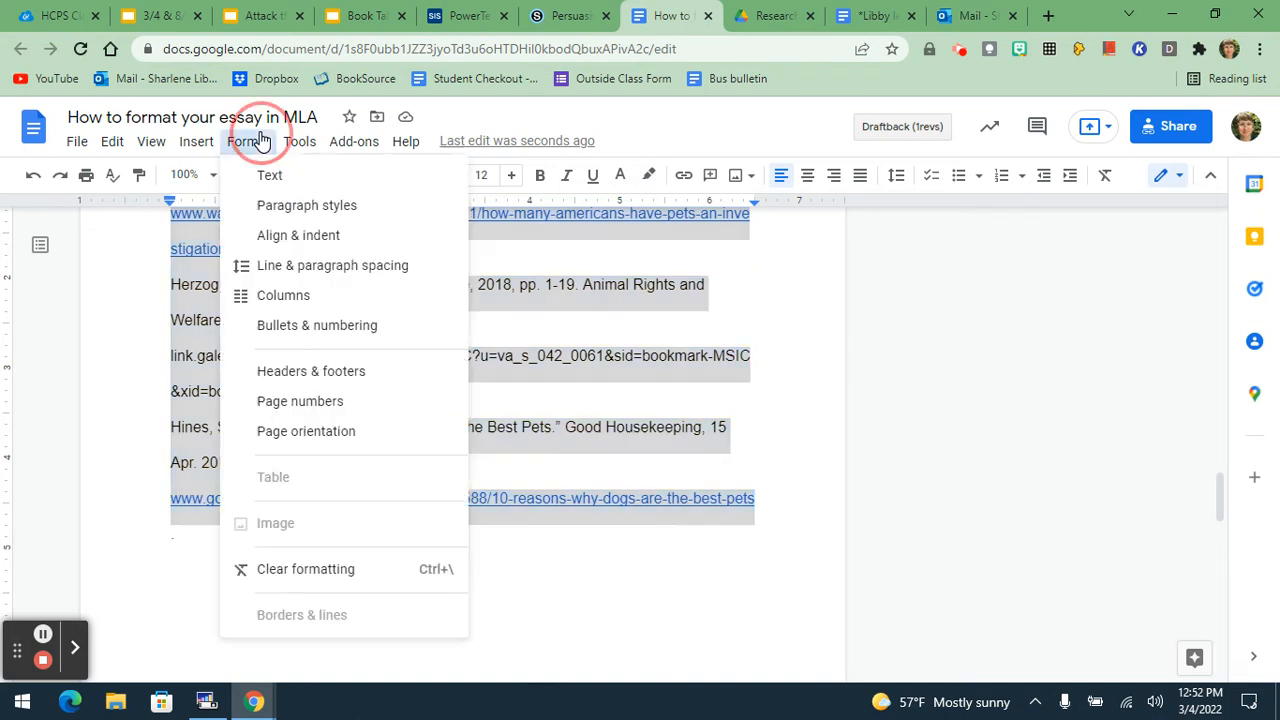
{"action": "mouse_move", "coordinate": [285, 250]}
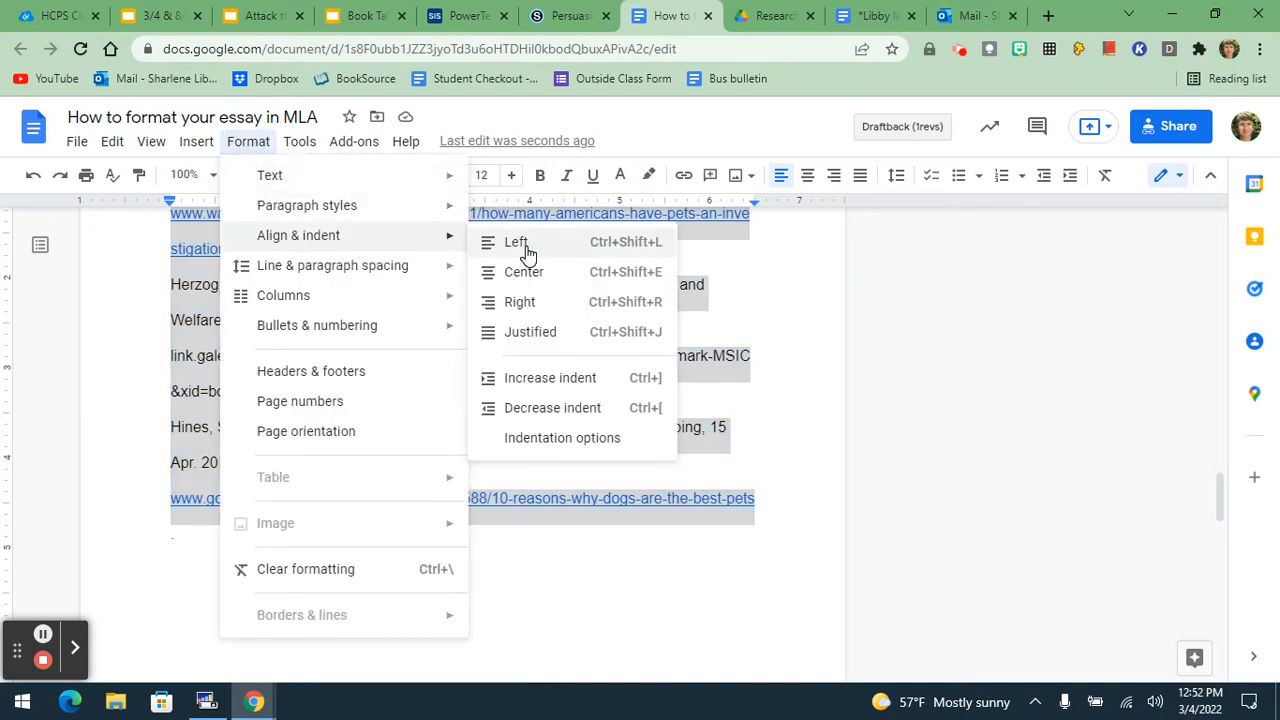
{"action": "left_click", "coordinate": [519, 445]}
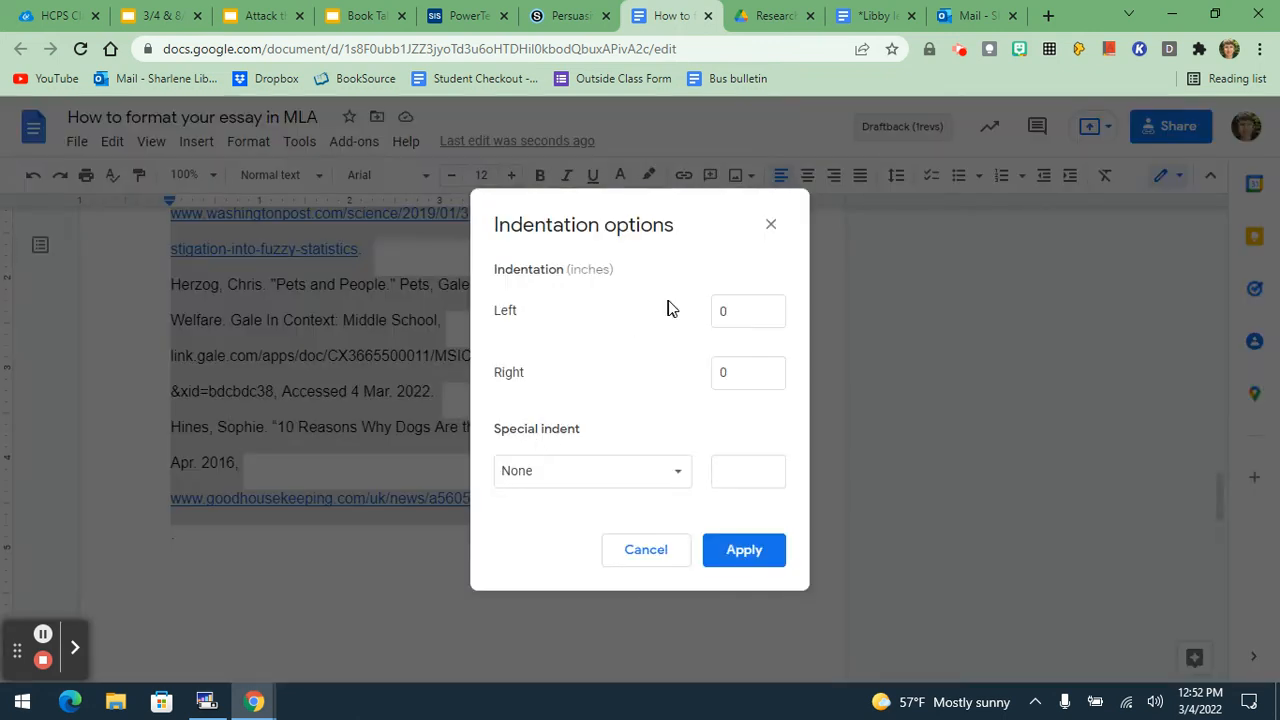
{"action": "left_click", "coordinate": [677, 473]}
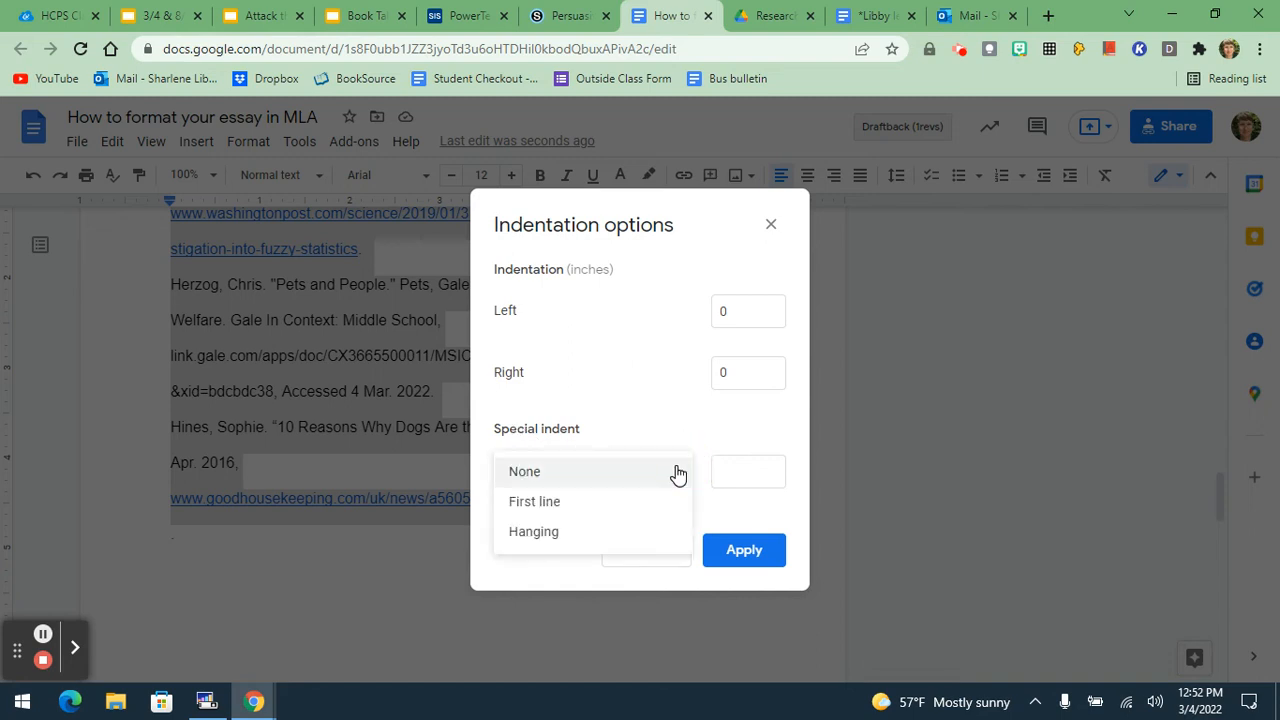
{"action": "left_click", "coordinate": [560, 541]}
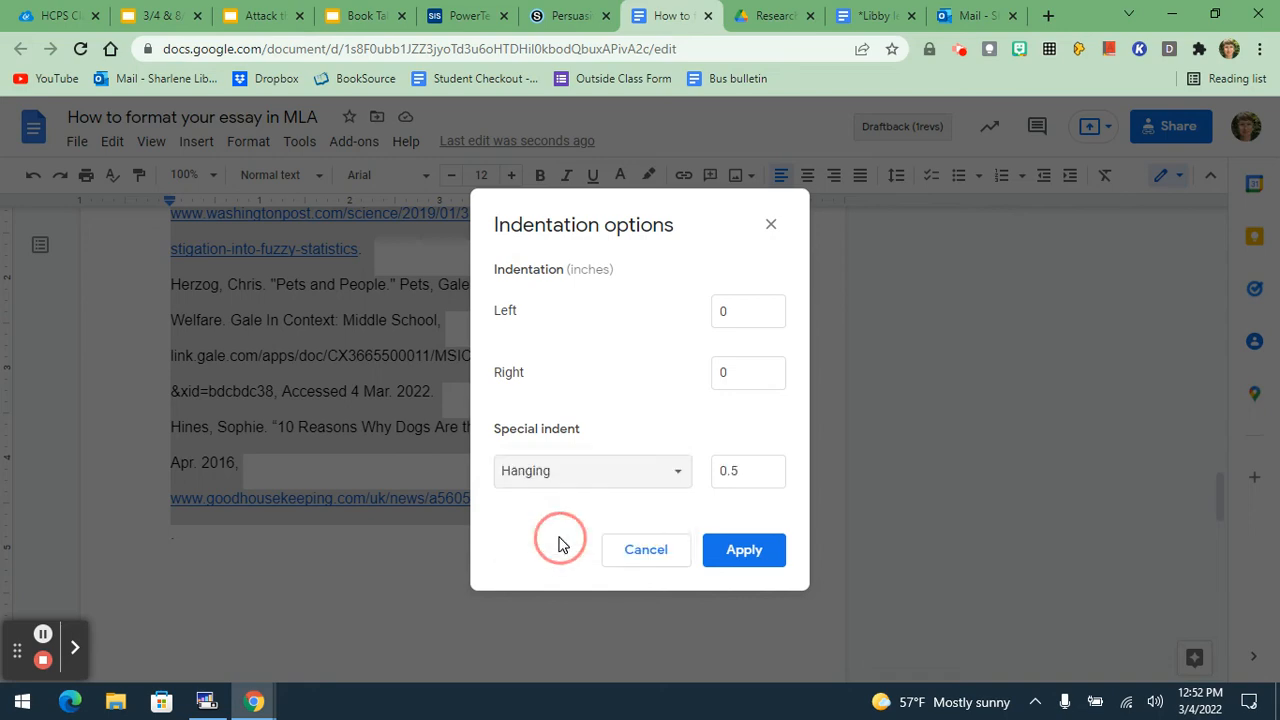
{"action": "left_click", "coordinate": [766, 563]}
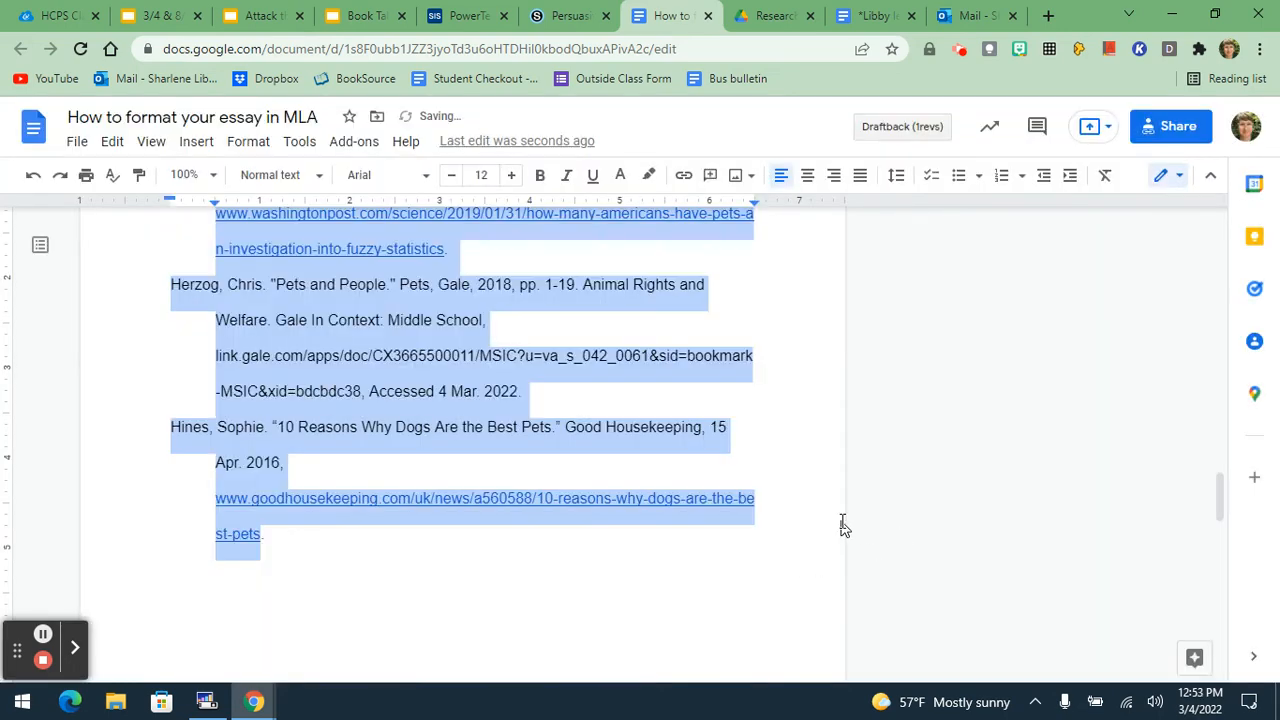
{"action": "left_click", "coordinate": [826, 505]}
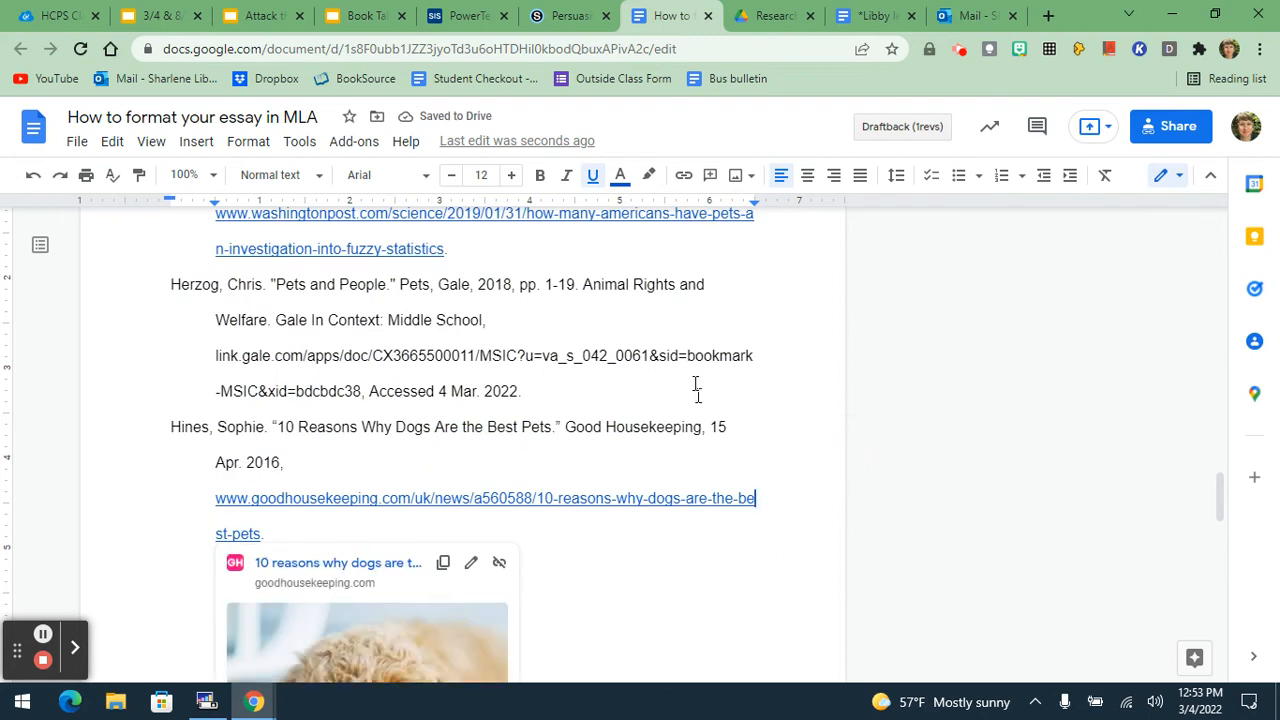
{"action": "left_click", "coordinate": [688, 414]}
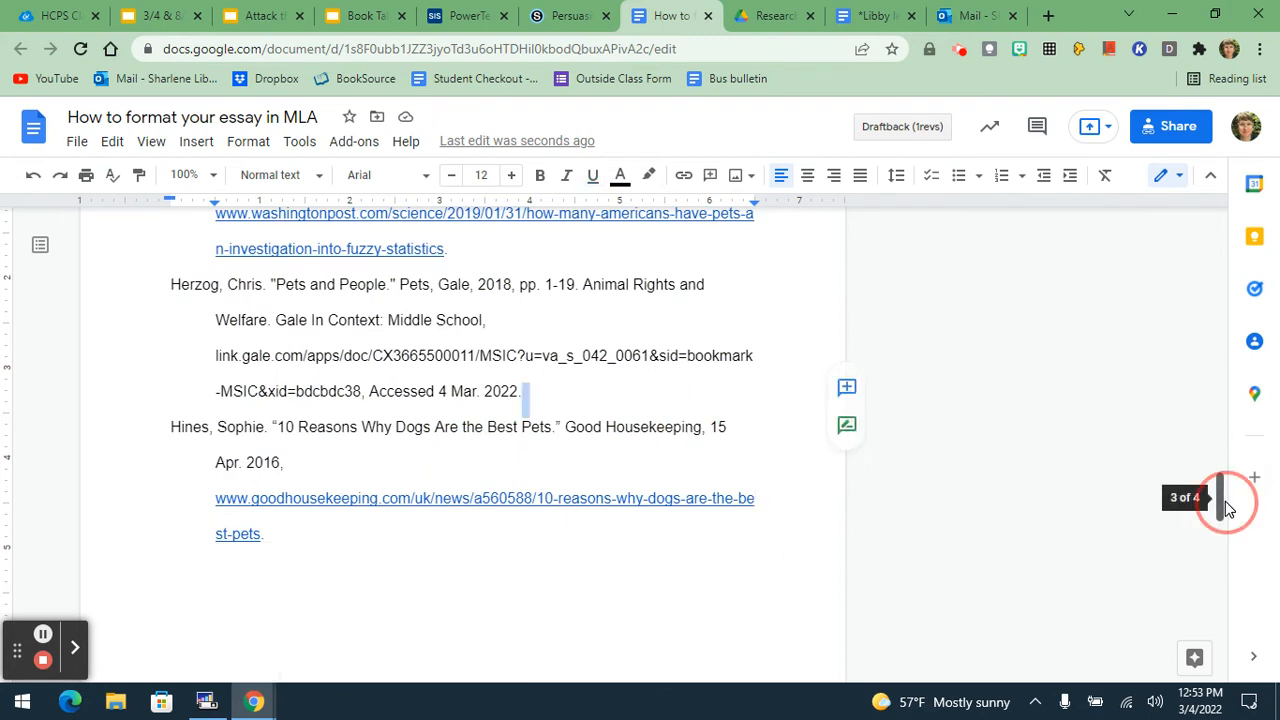
{"action": "left_click_drag", "start_coordinate": [1225, 508], "coordinate": [1225, 481]}
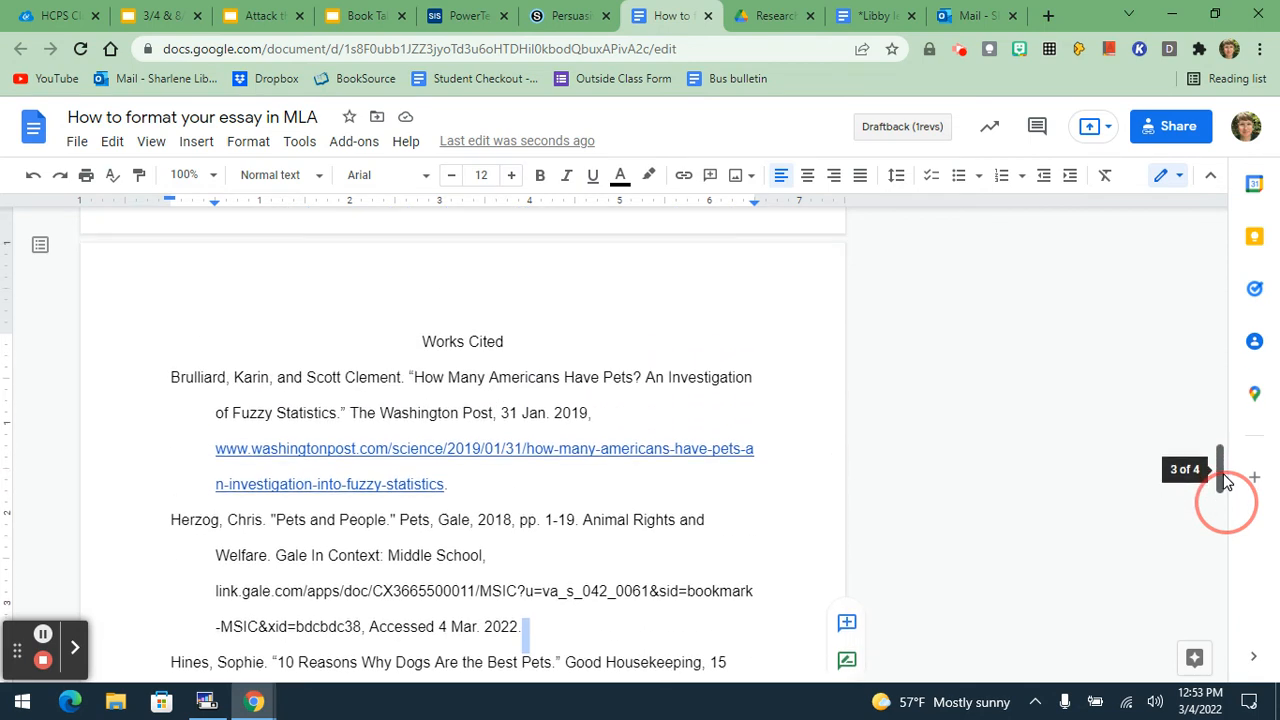
{"action": "left_click_drag", "start_coordinate": [1225, 481], "coordinate": [1226, 489]}
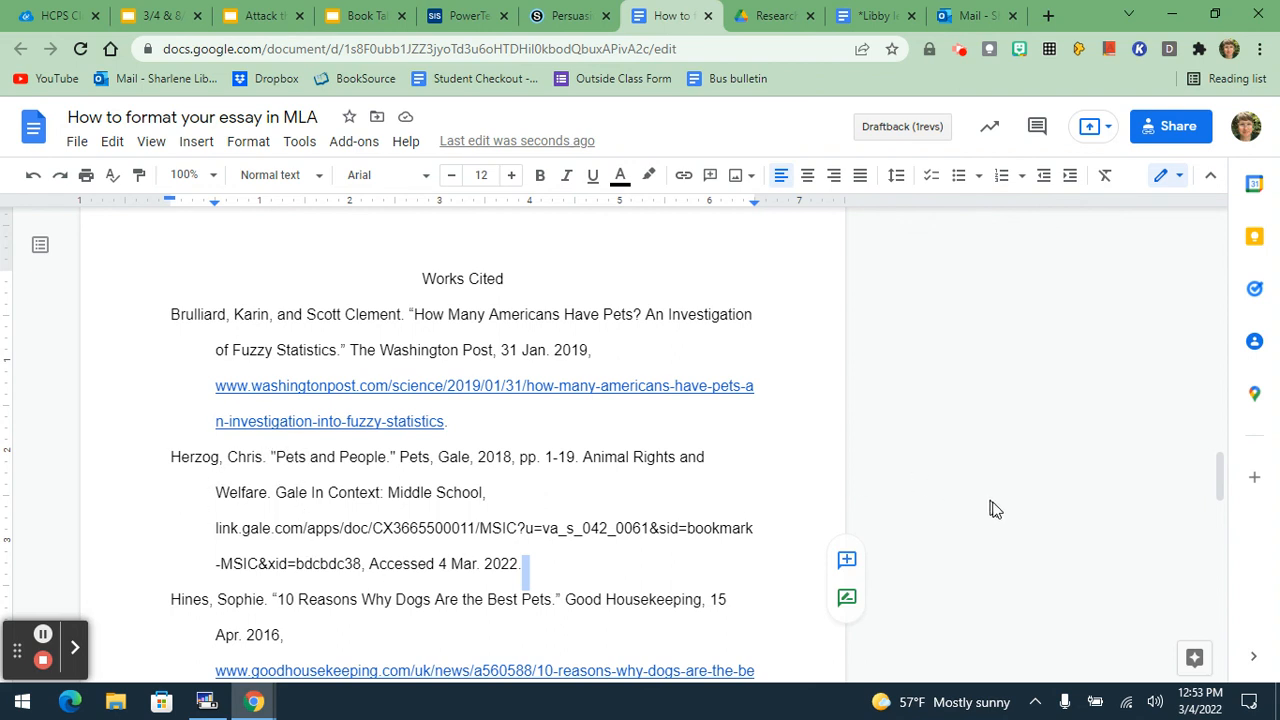
{"action": "left_click_drag", "start_coordinate": [1221, 470], "coordinate": [1223, 493]}
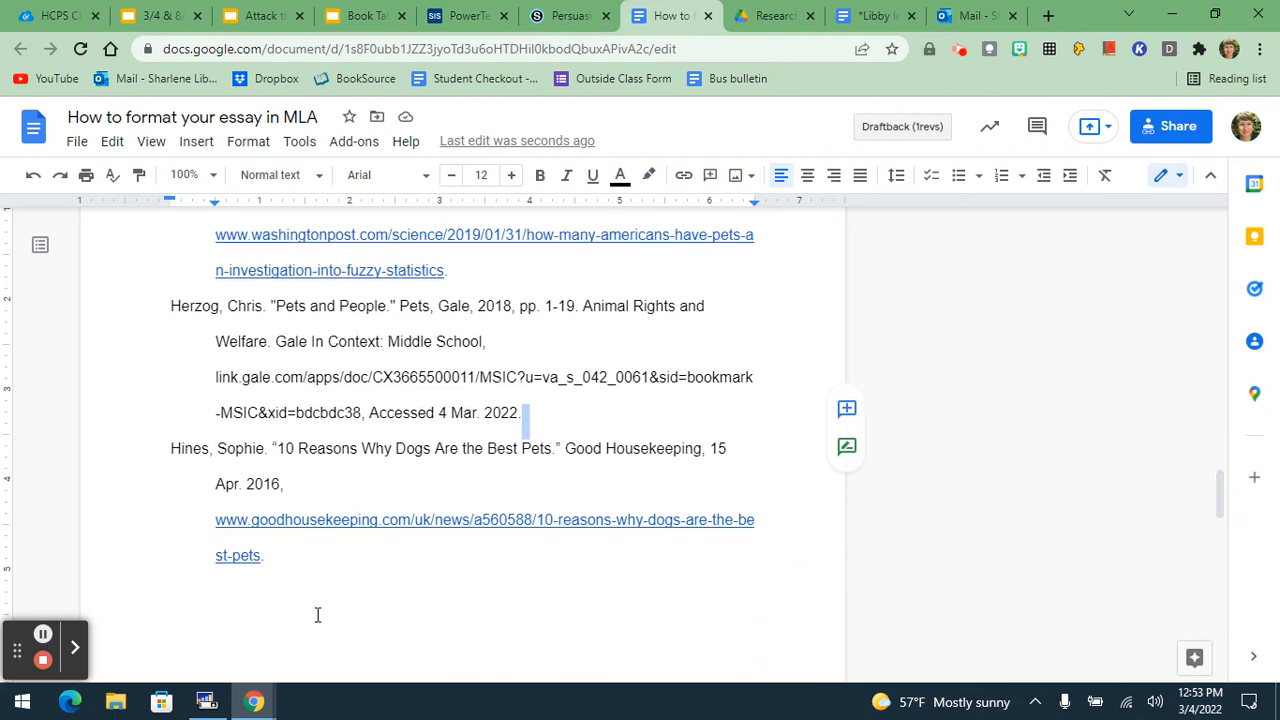